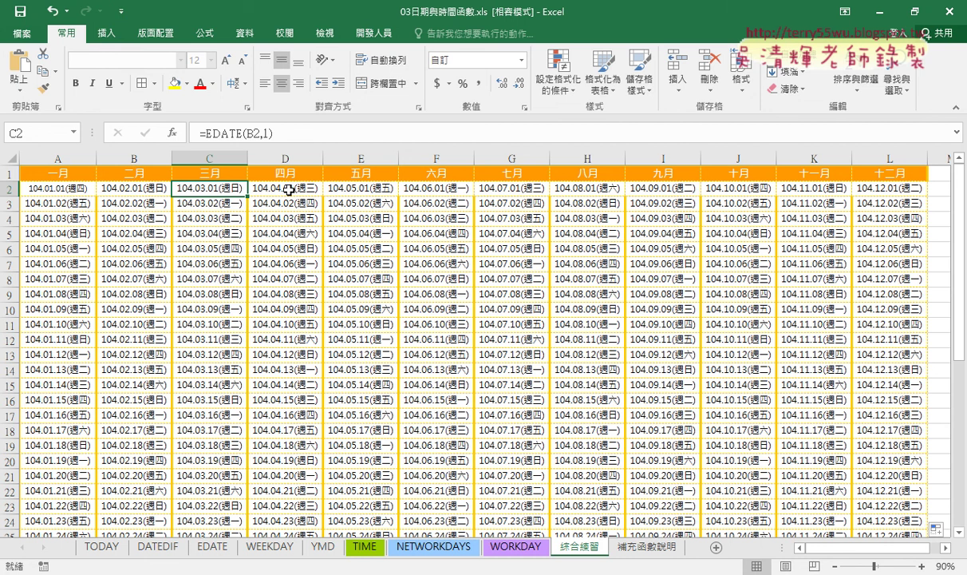
Inspect B2's EDATE formula and A3's =A2+1, then select A2+1 in A3's formula bar.
click(112, 181)
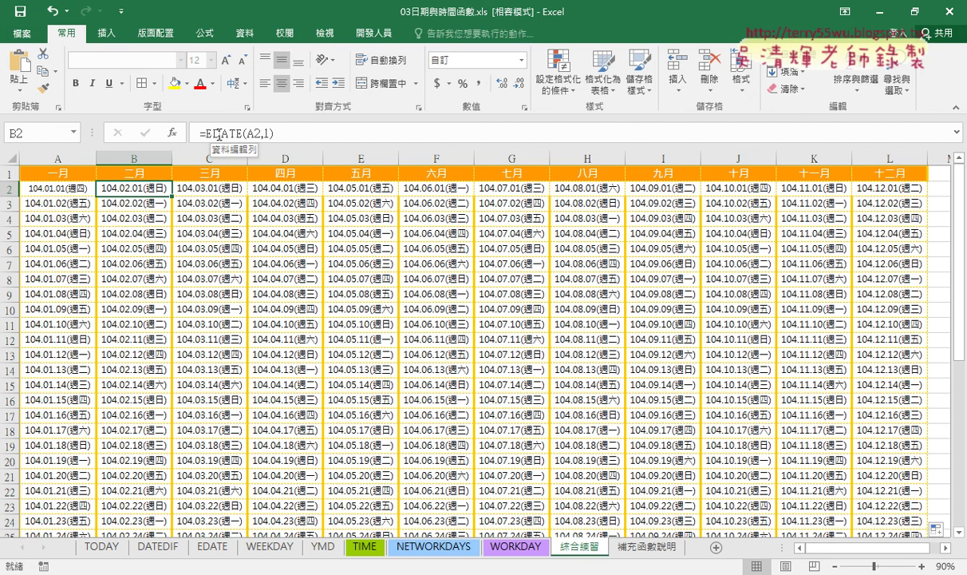
click(70, 201)
scroll(125, 408, down, 4)
scroll(125, 408, down, 1)
drag(136, 413, 150, 432)
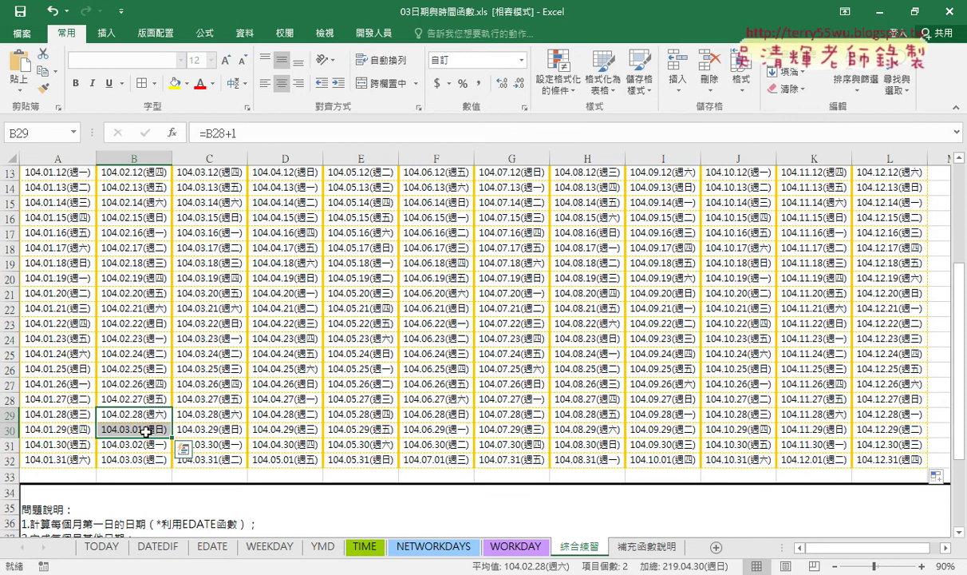
scroll(146, 432, up, 2)
scroll(113, 270, up, 2)
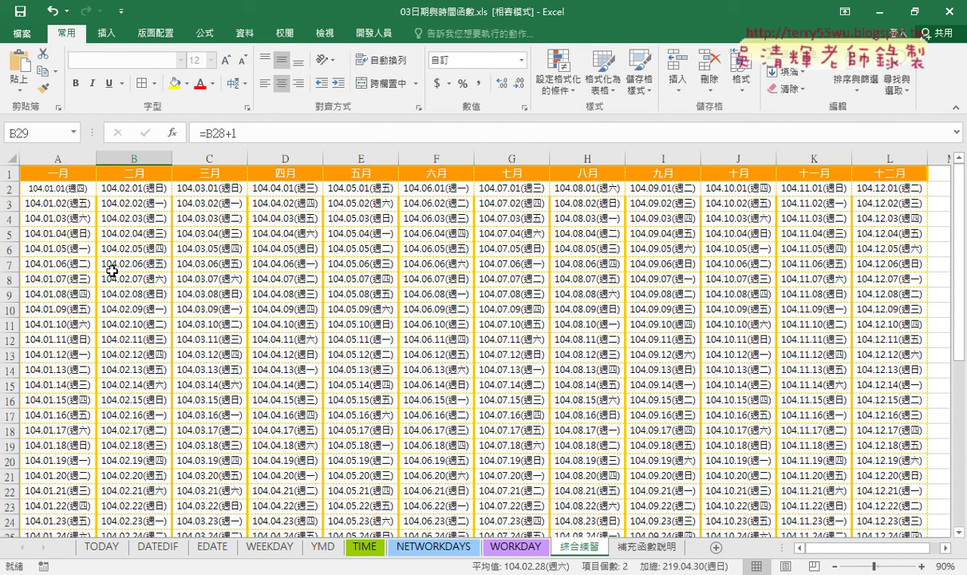
click(70, 200)
drag(231, 132, 204, 133)
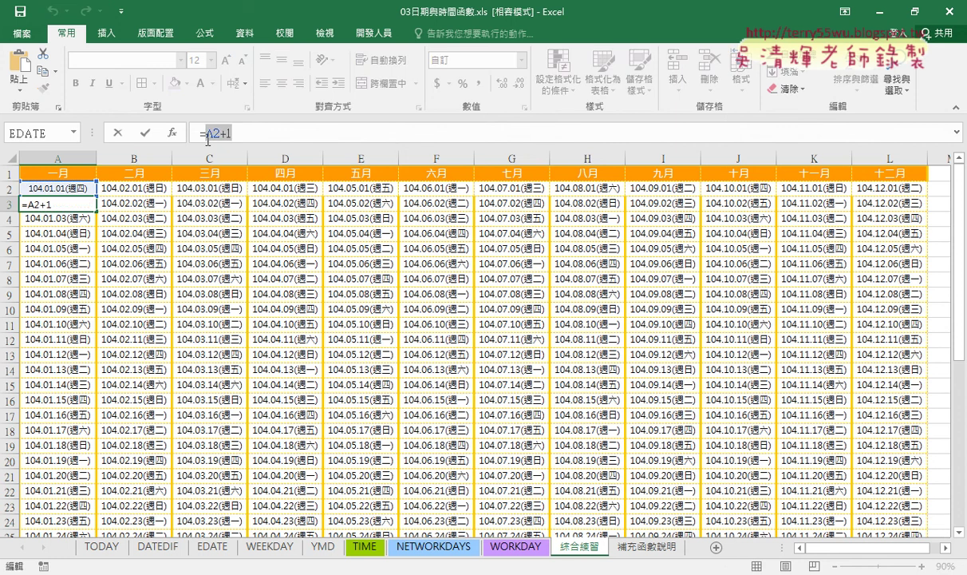
Leave A3's =A2+1 unchanged, then reselect the A2+1 text in its formula bar.
mouse_move(207, 139)
mouse_down()
mouse_move(58, 219)
mouse_move(80, 197)
mouse_up()
mouse_move(81, 198)
mouse_down()
mouse_move(73, 191)
mouse_move(80, 197)
mouse_up()
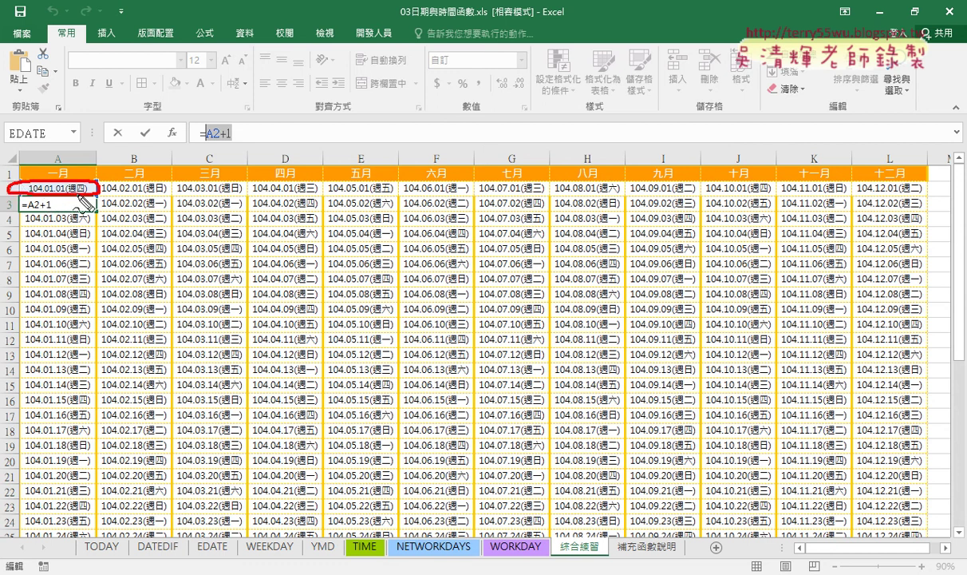
drag(83, 203, 55, 197)
drag(57, 195, 125, 196)
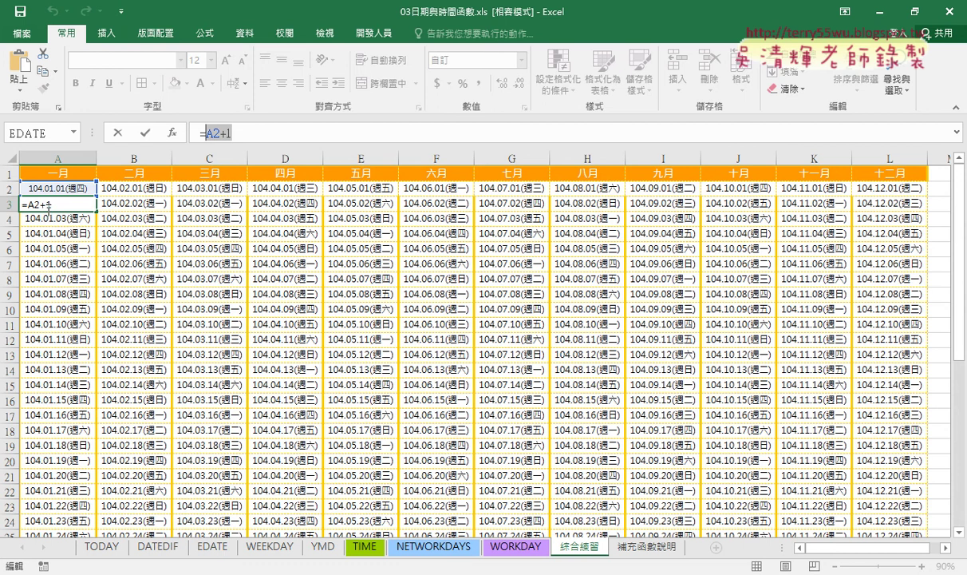
click(145, 132)
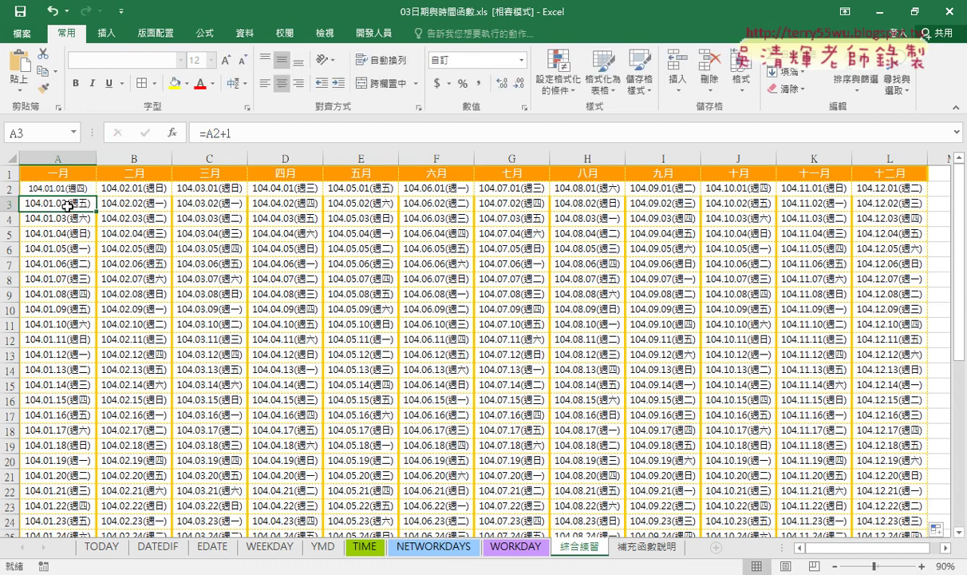
drag(232, 133, 206, 134)
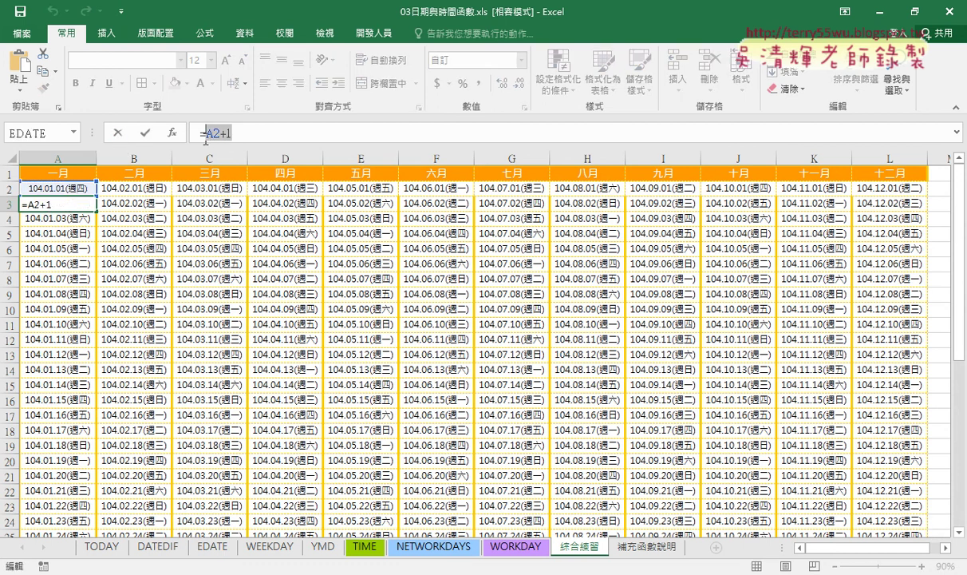
Cut A2+1 from A3's formula and insert the IF function from the Logical category.
right_click(205, 141)
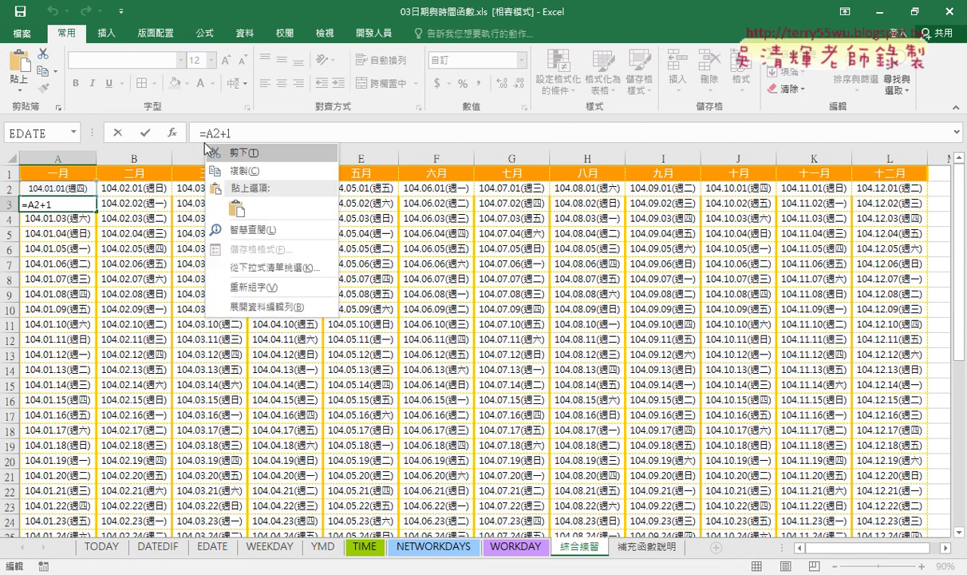
click(219, 151)
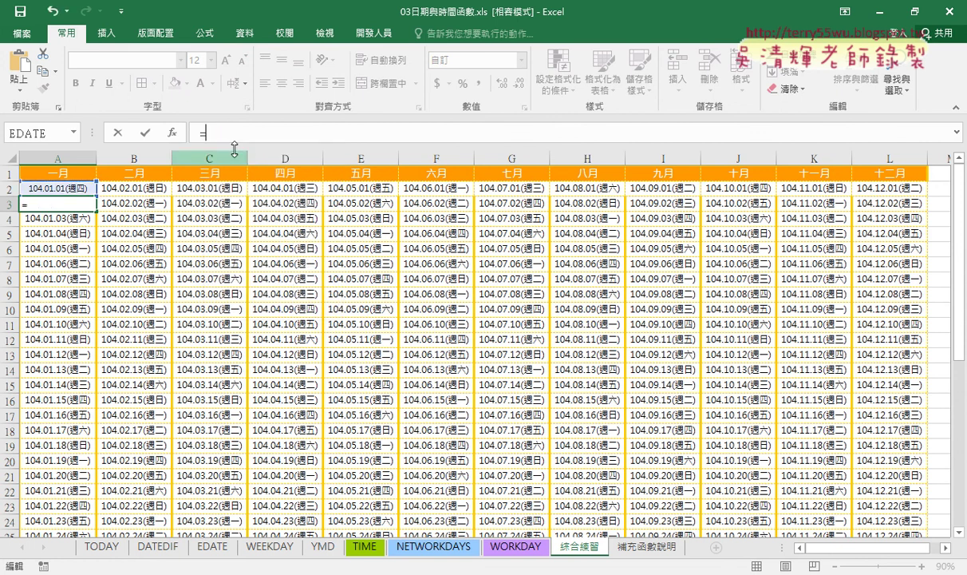
click(172, 133)
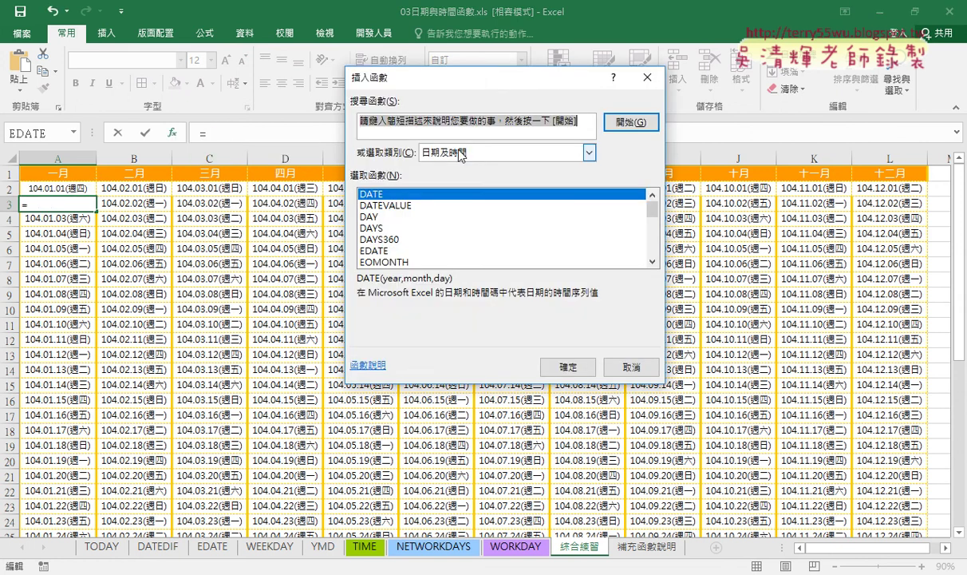
click(436, 149)
click(462, 270)
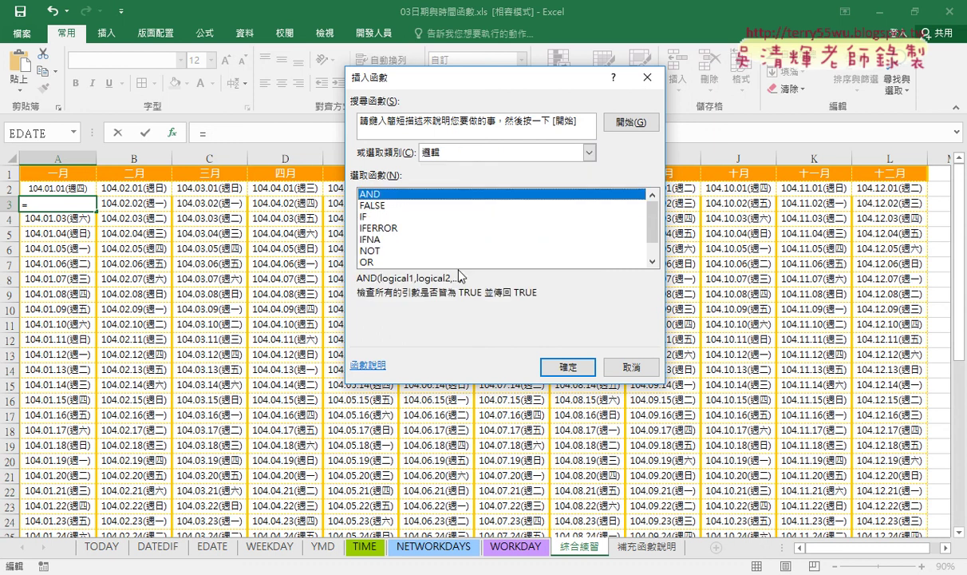
double_click(377, 217)
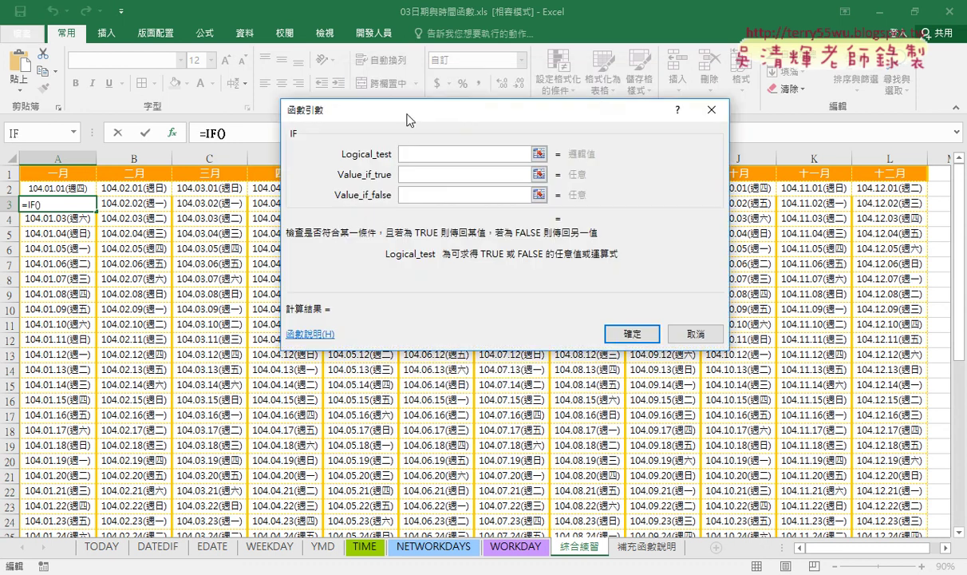
Start the IF logical test as month(A2)<> using cell A2.
drag(385, 107, 399, 200)
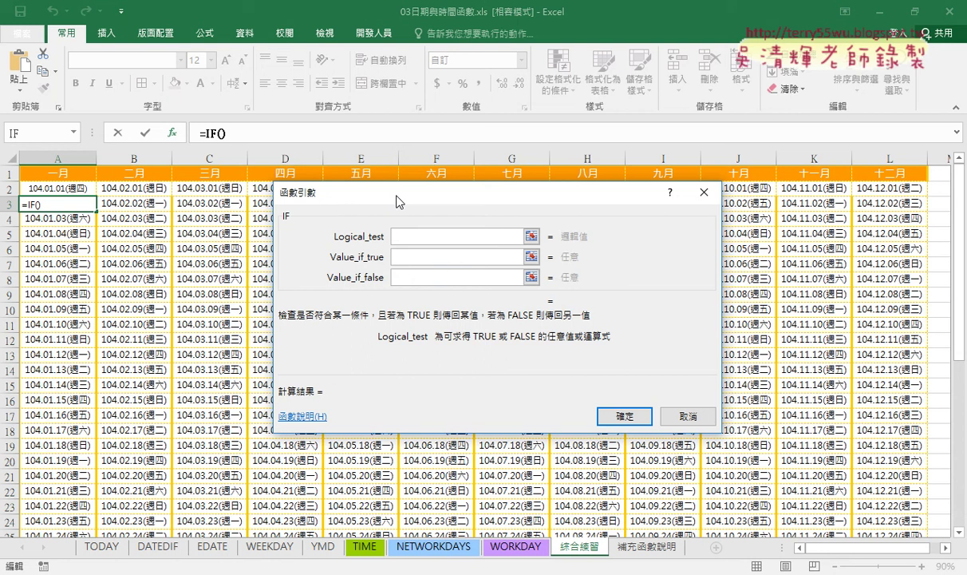
click(80, 189)
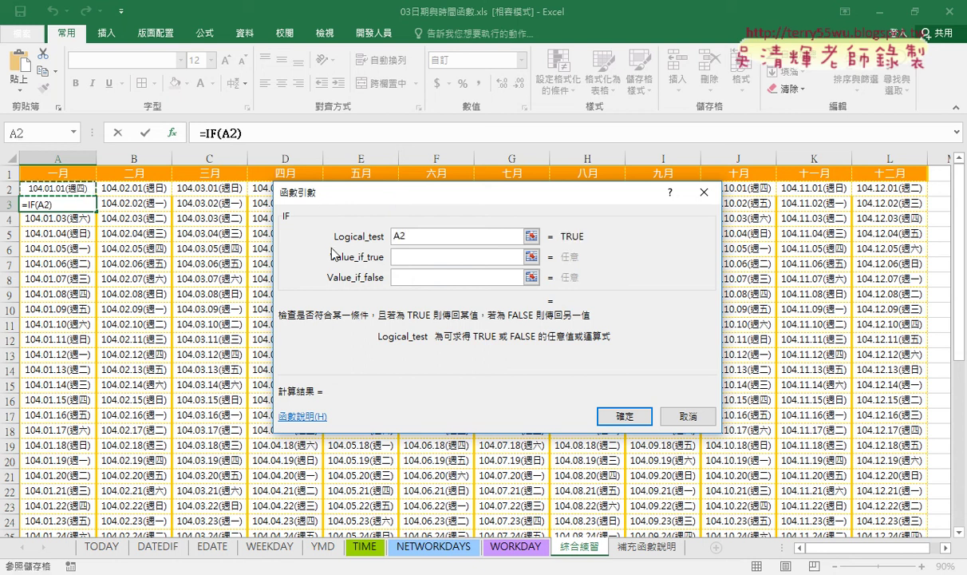
click(394, 236)
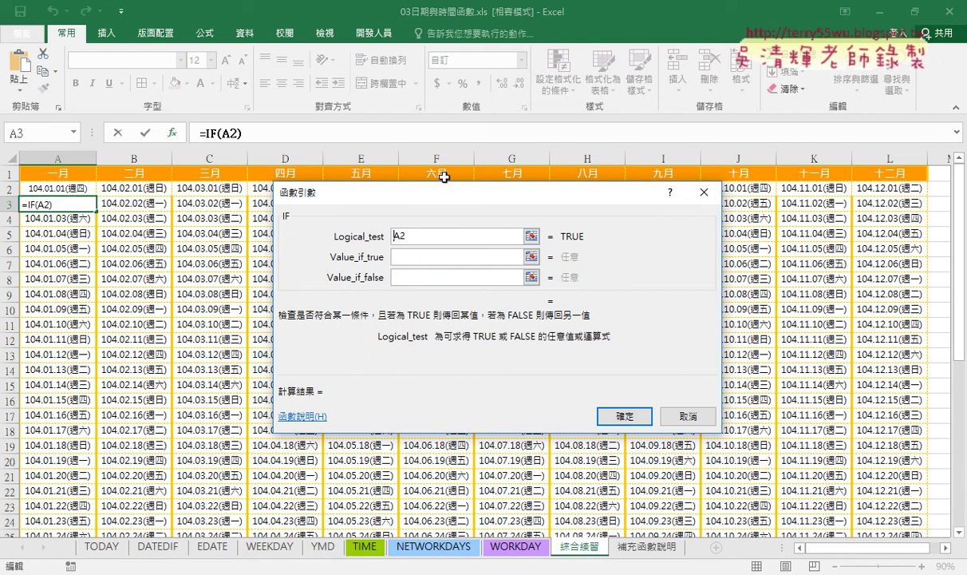
text(m)
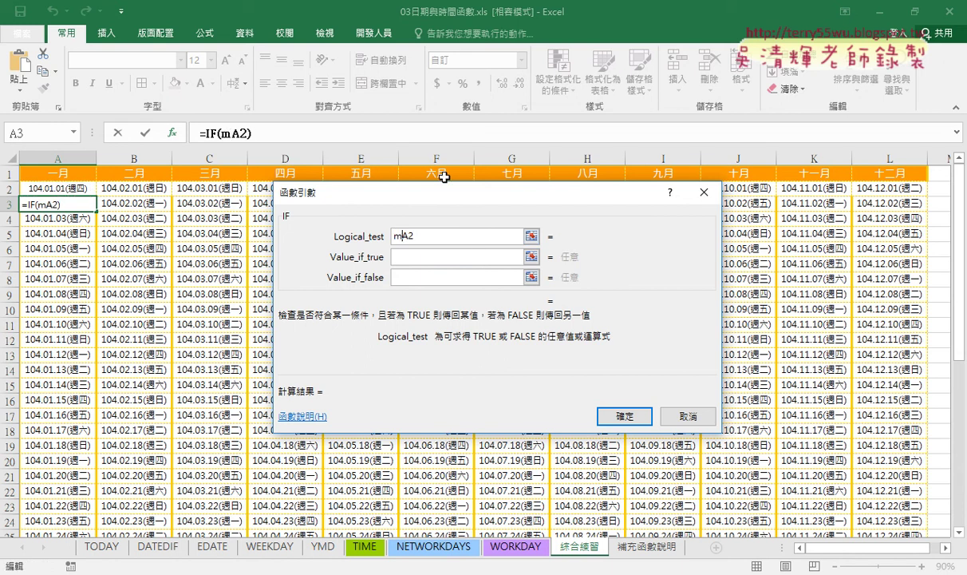
text(onth)
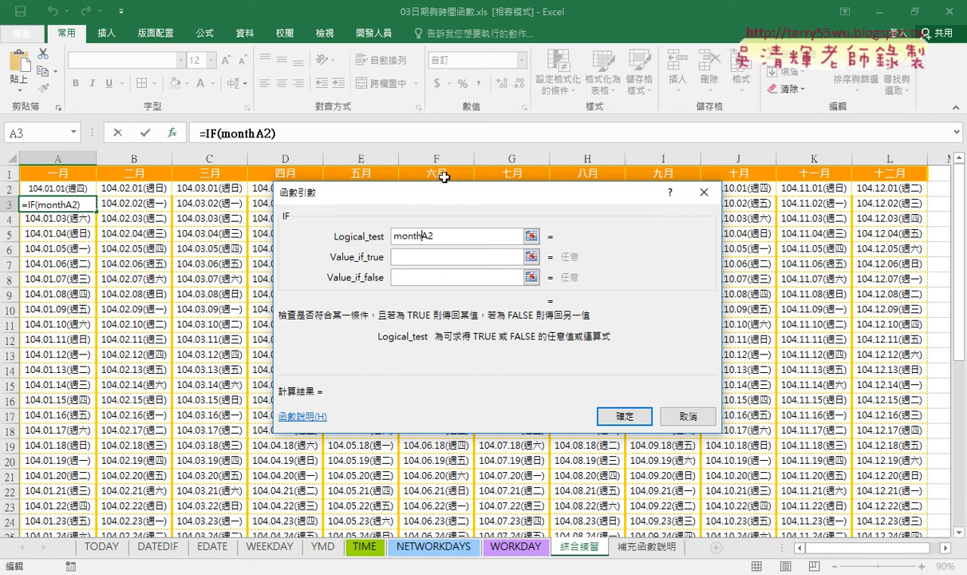
text(()
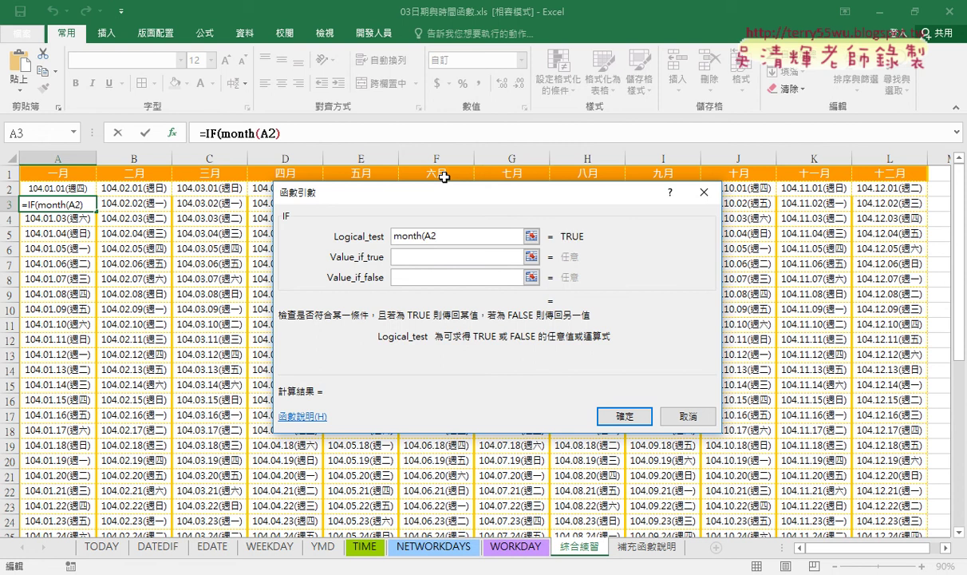
text())
text(=)
key(BackSpace)
text(<>)
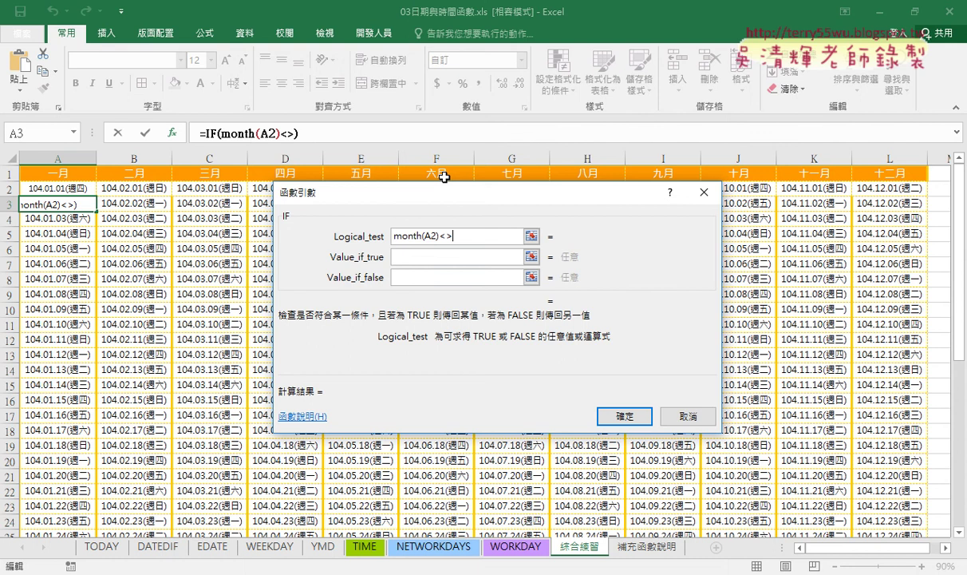
Copy month(A2) after the <> and add +1, giving month(A2)<>month(A2+1).
double_click(411, 239)
right_click(410, 239)
click(435, 262)
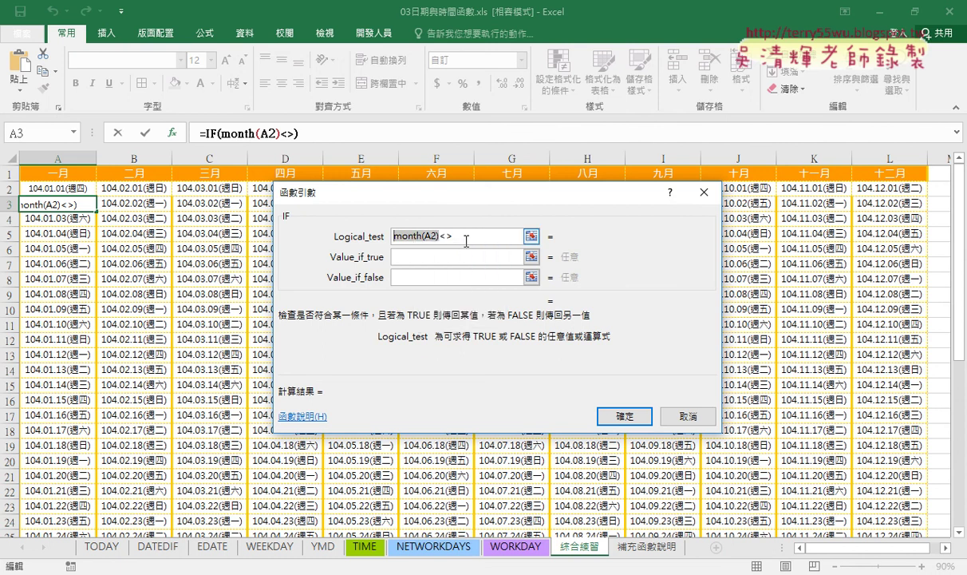
click(467, 237)
right_click(467, 236)
click(479, 279)
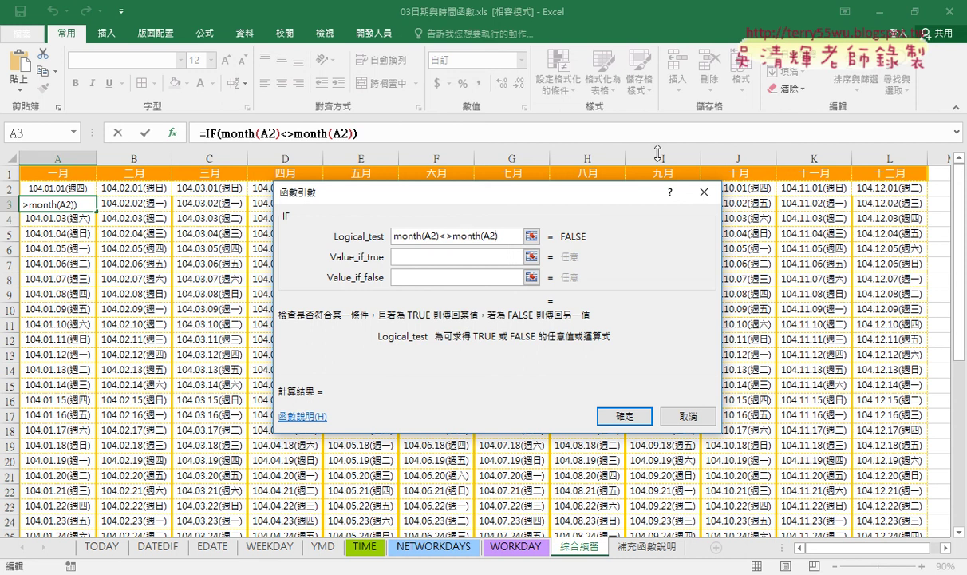
text(+1)
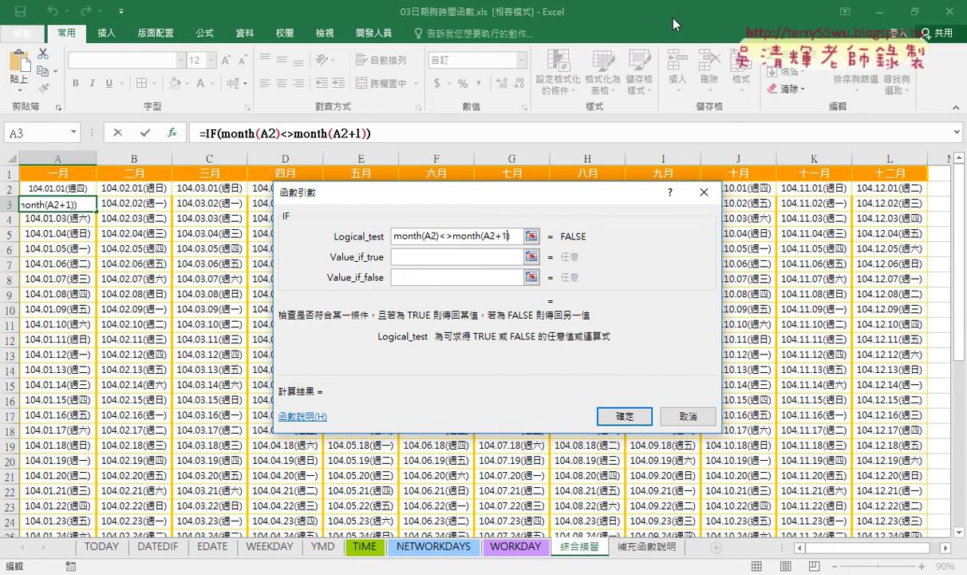
Set Value_if_true to "" and Value_if_false to A2+1, then confirm the IF formula.
click(499, 256)
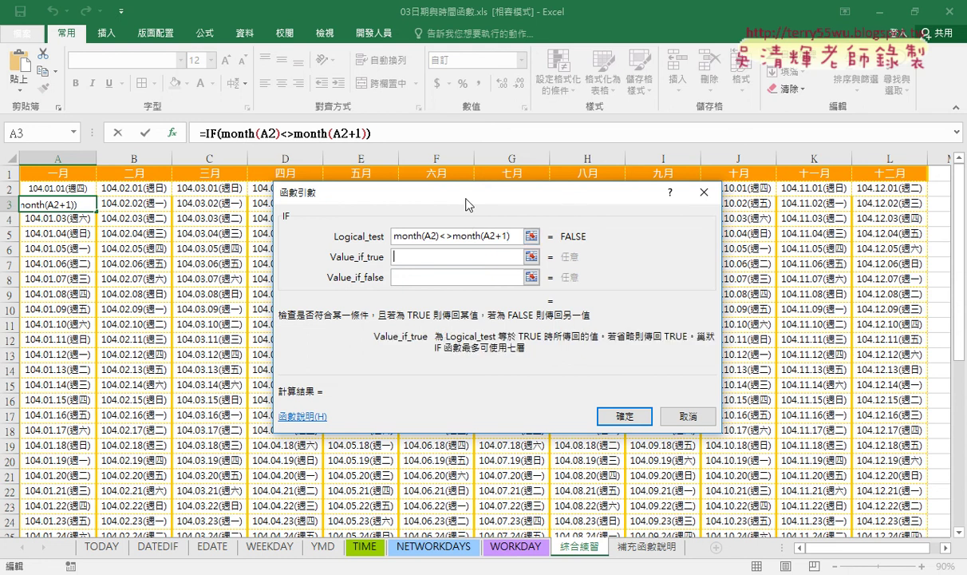
text("")
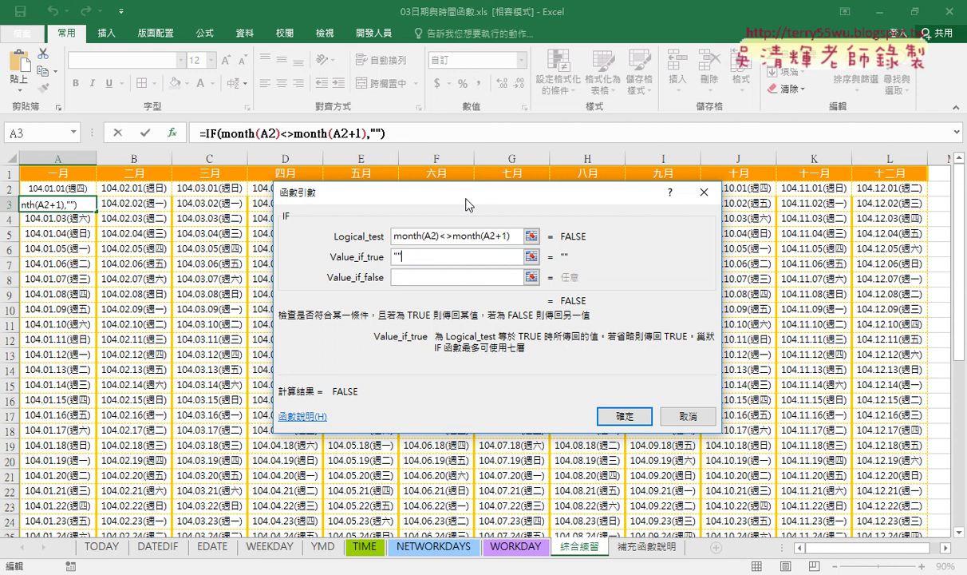
click(395, 277)
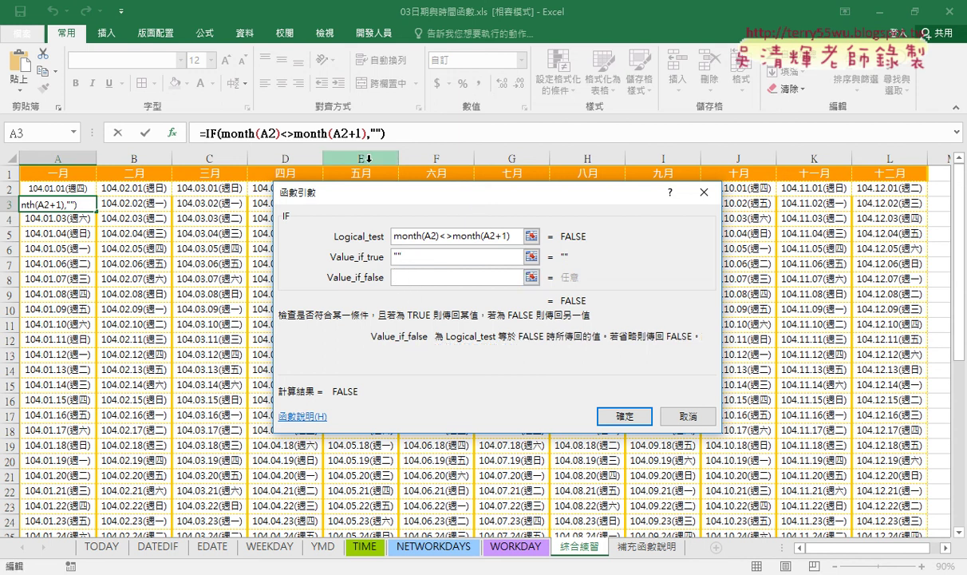
text(month(A2))
key(BackSpace)
key(BackSpace)
key(BackSpace)
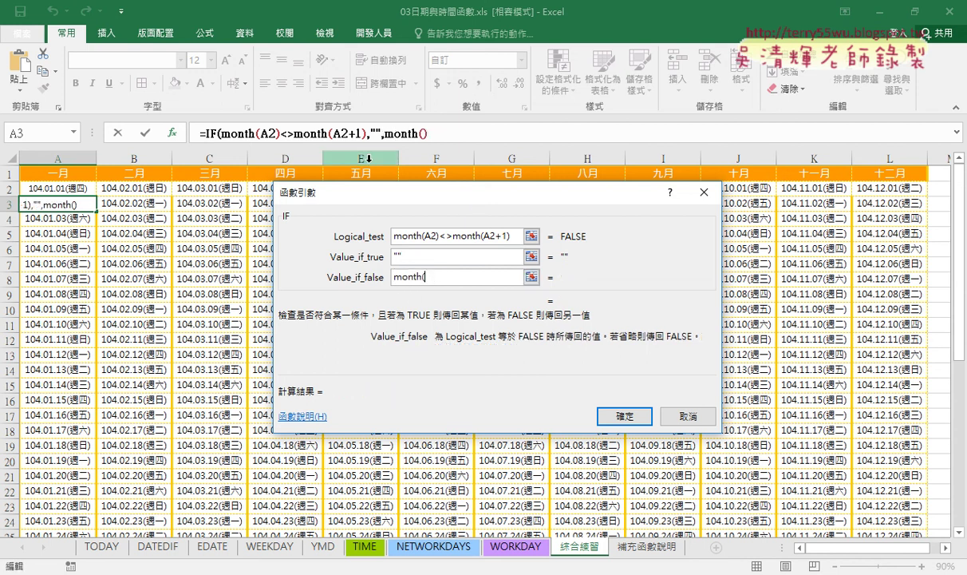
key(BackSpace)
key(BackSpace)
key(BackSpace)
key(BackSpace)
key(BackSpace)
text(A)
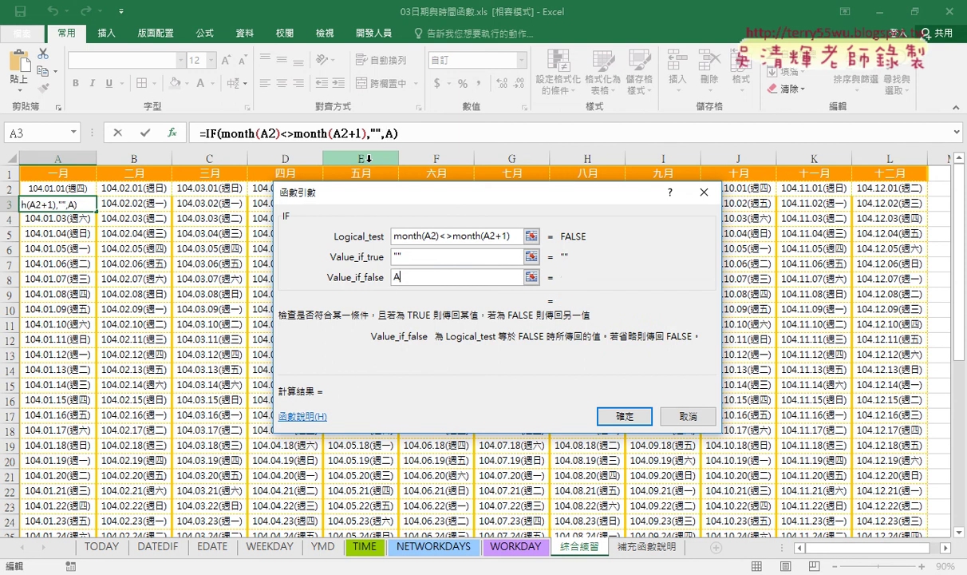
text(2+1)
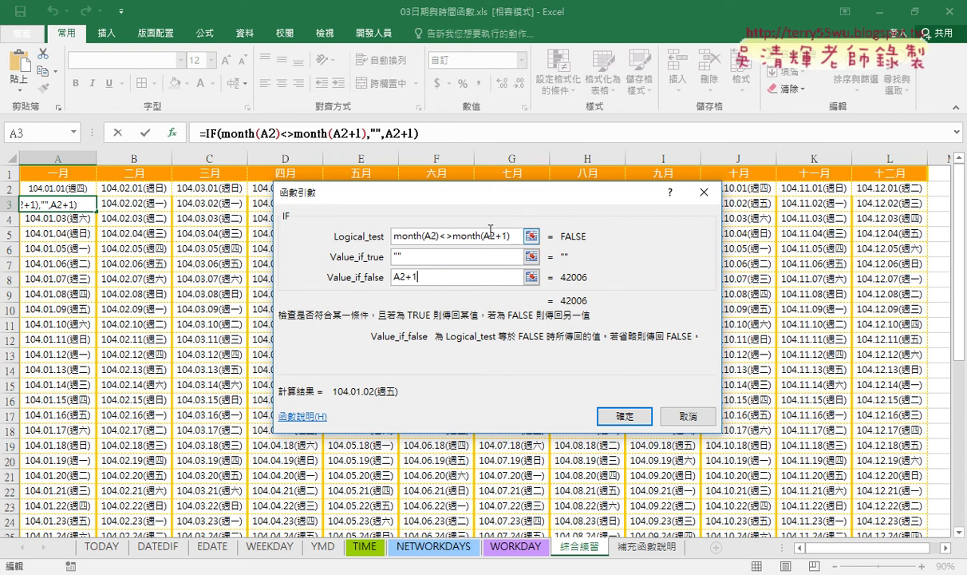
click(624, 416)
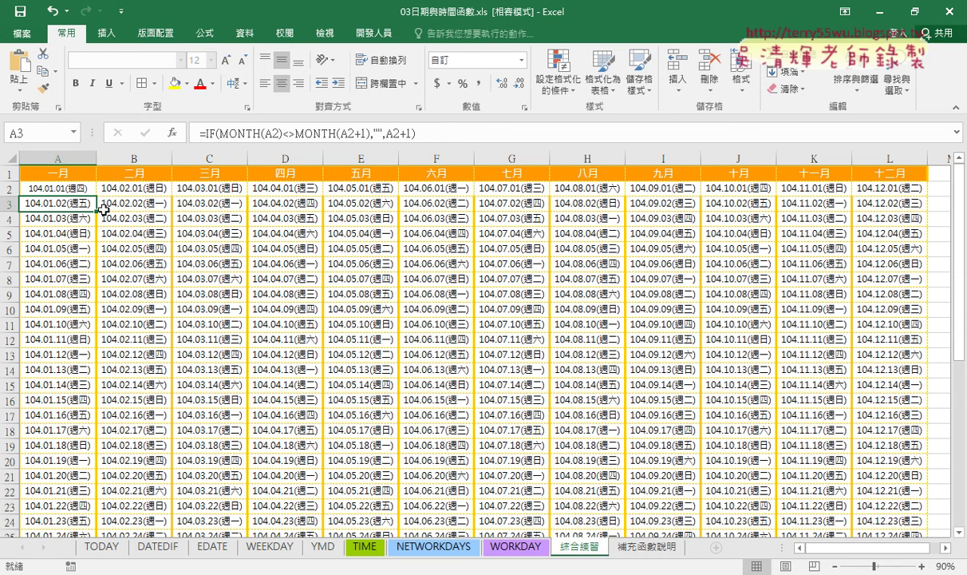
Fill A3's IF formula down column A through A32.
click(60, 189)
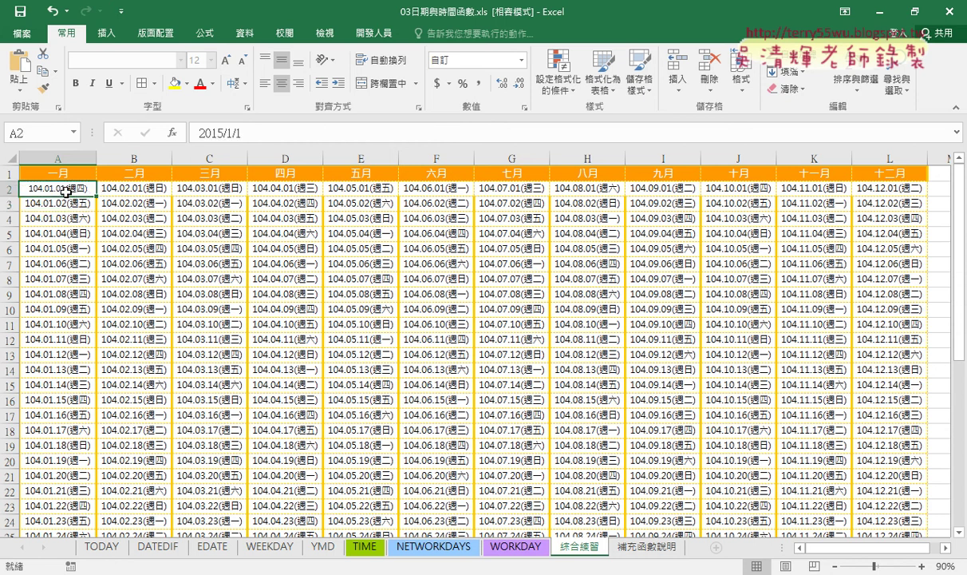
click(80, 201)
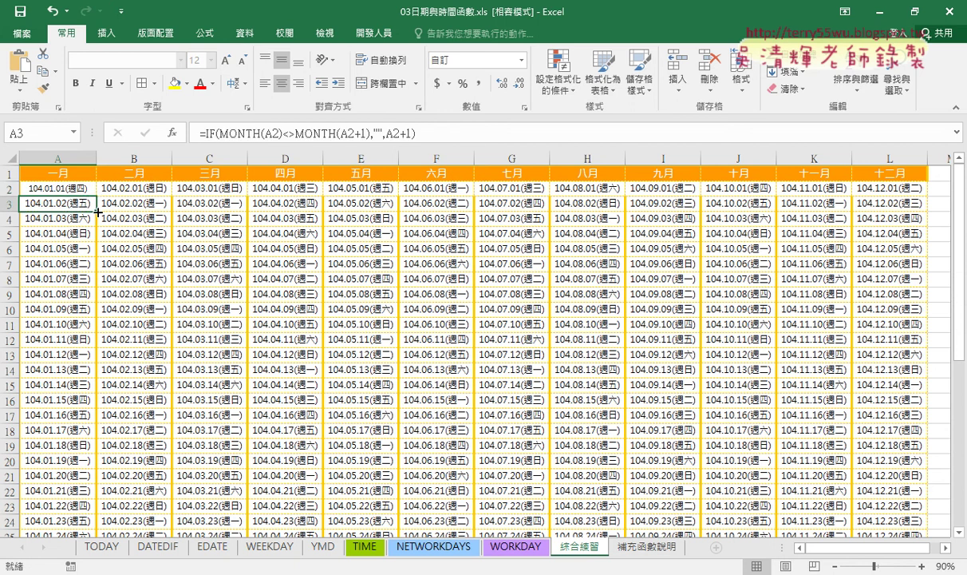
drag(97, 212, 107, 509)
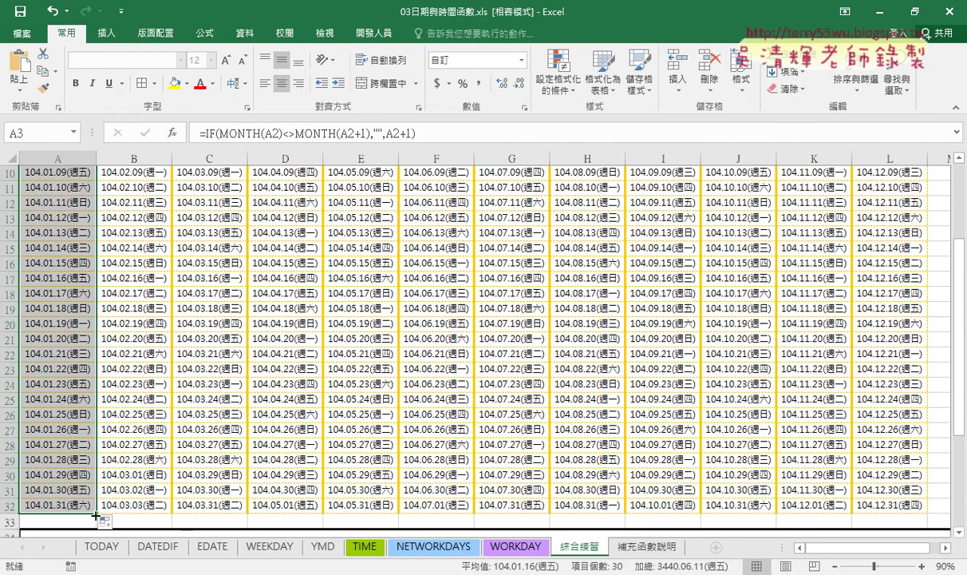
Fill column A's formulas into column B, then select A3's whole formula text for editing.
drag(95, 515, 160, 516)
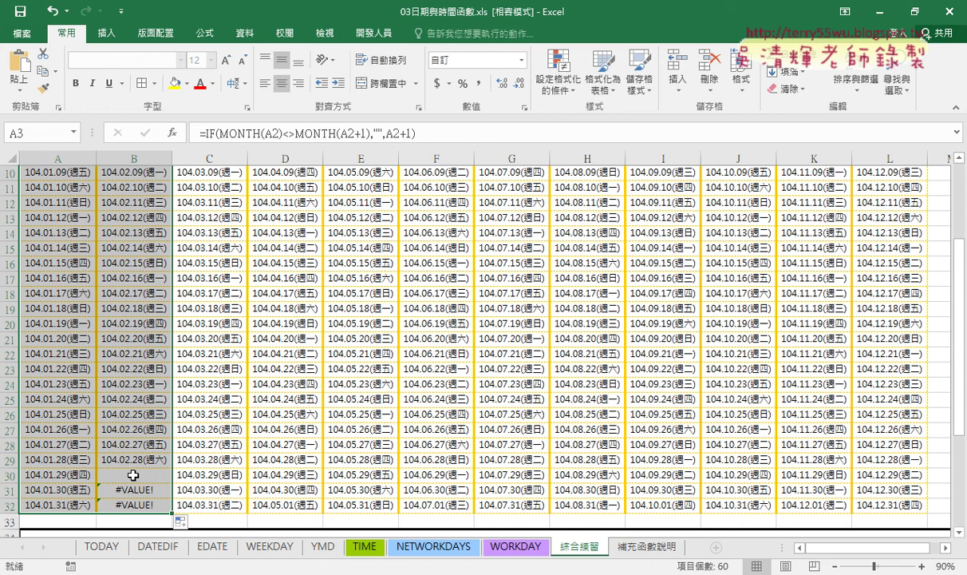
scroll(134, 475, up, 3)
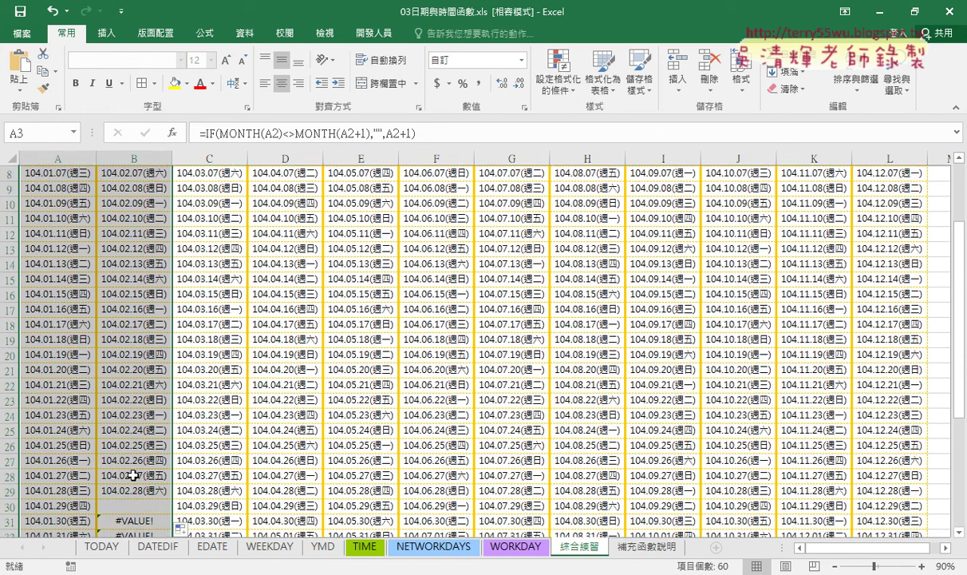
click(67, 199)
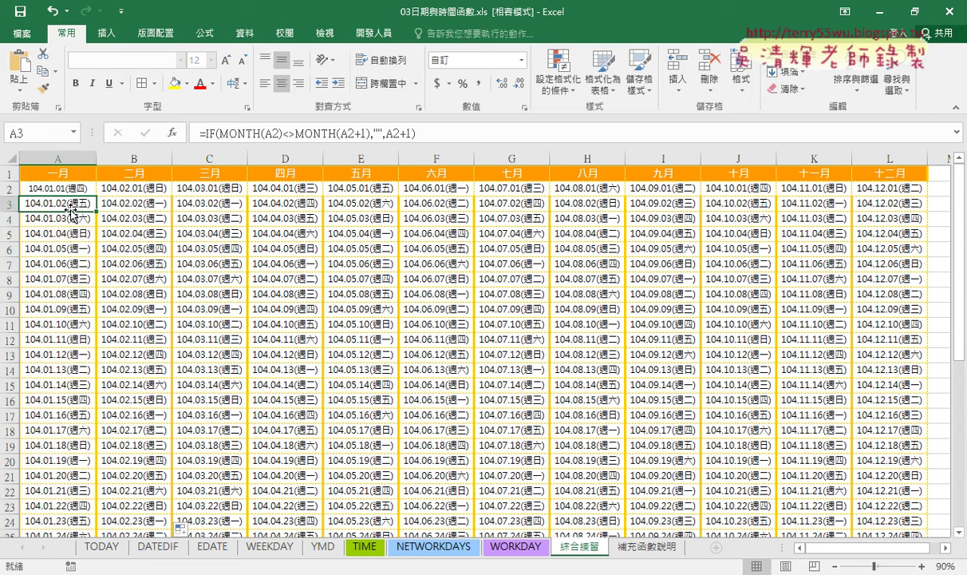
drag(201, 133, 435, 133)
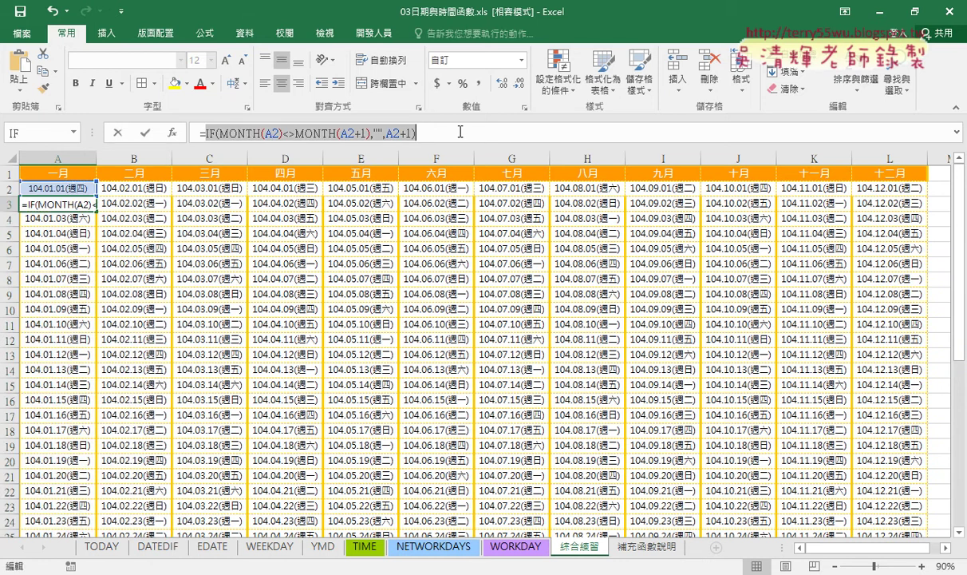
right_click(246, 132)
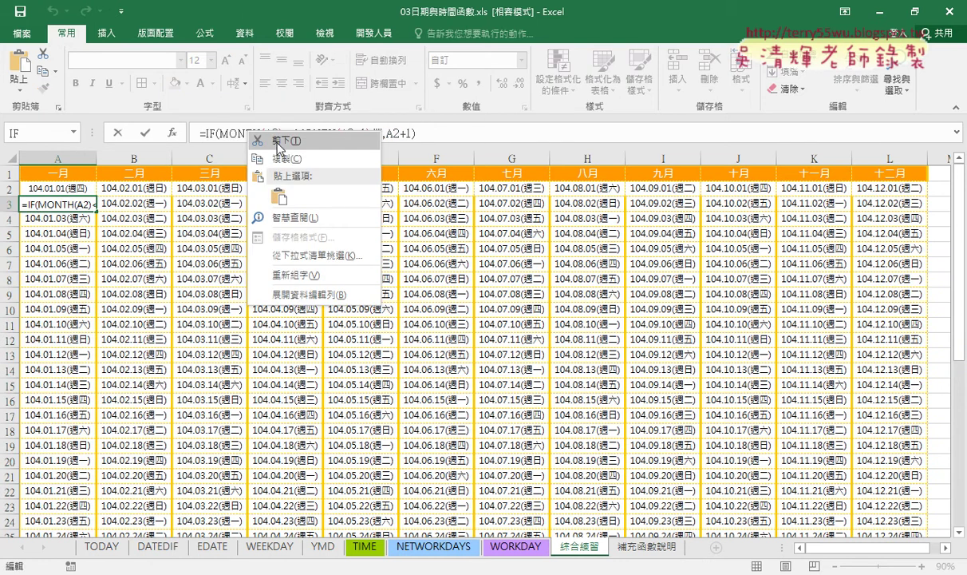
Cut the IF formula from A3 and insert an empty IFERROR function.
click(260, 140)
click(173, 134)
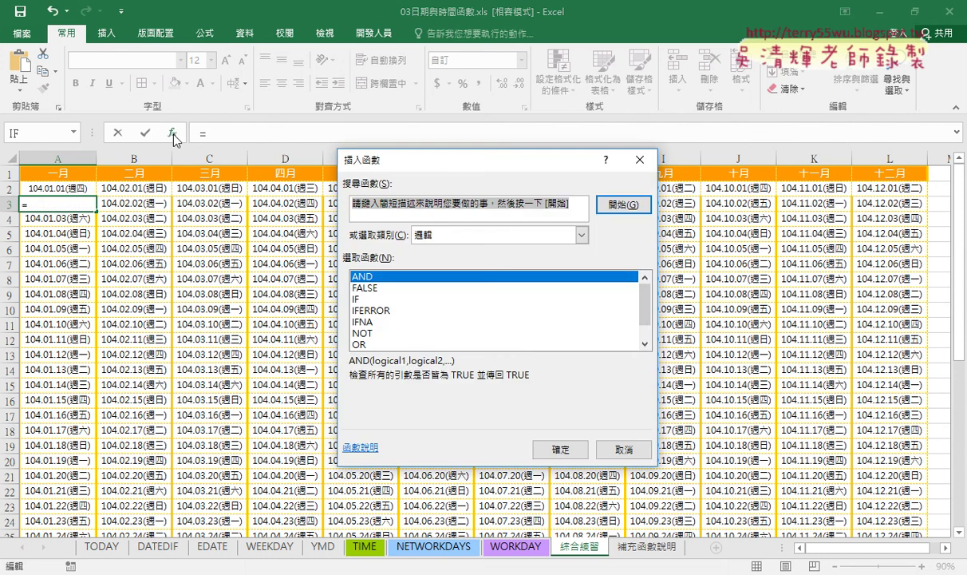
click(377, 312)
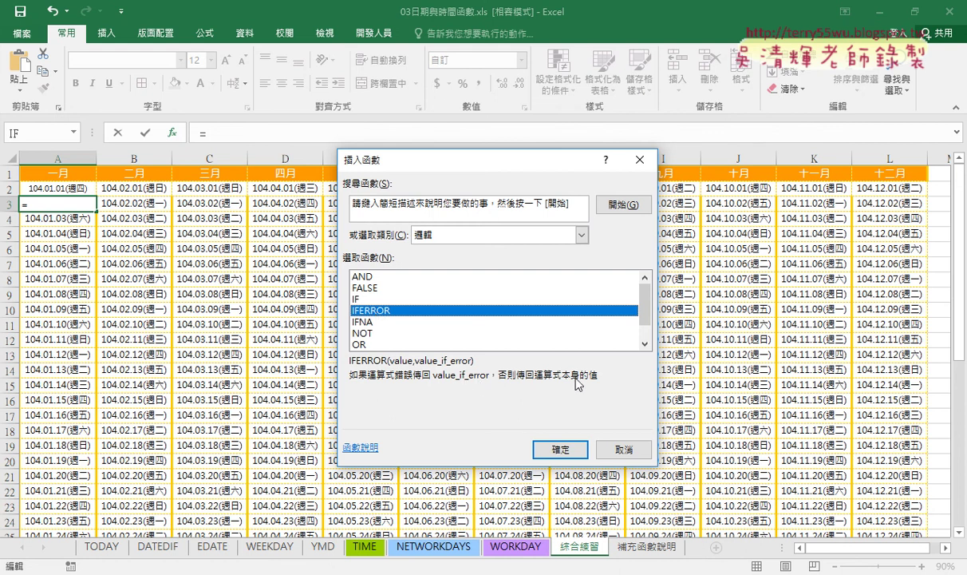
click(549, 448)
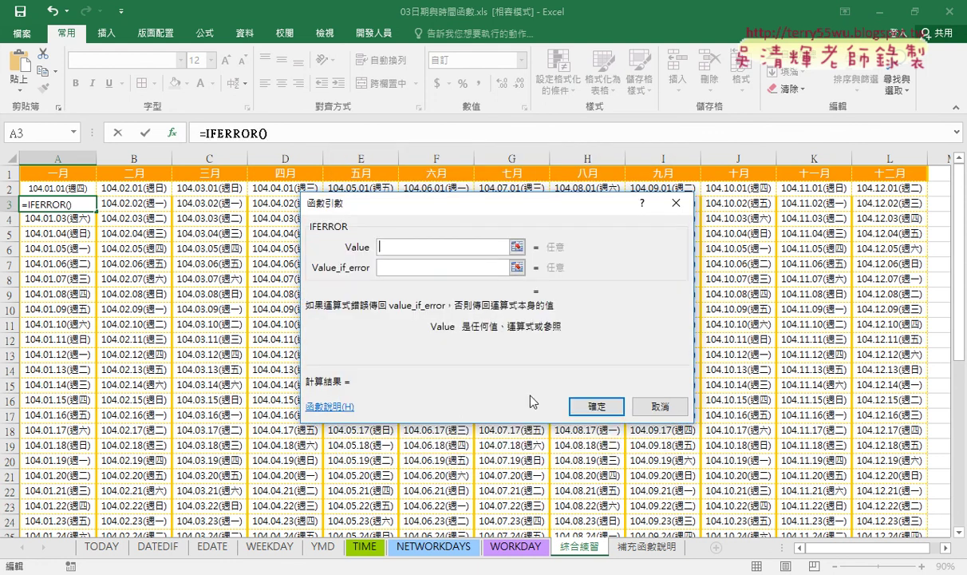
Paste the IF formula as IFERROR's Value, set Value_if_error to "", and confirm.
right_click(411, 247)
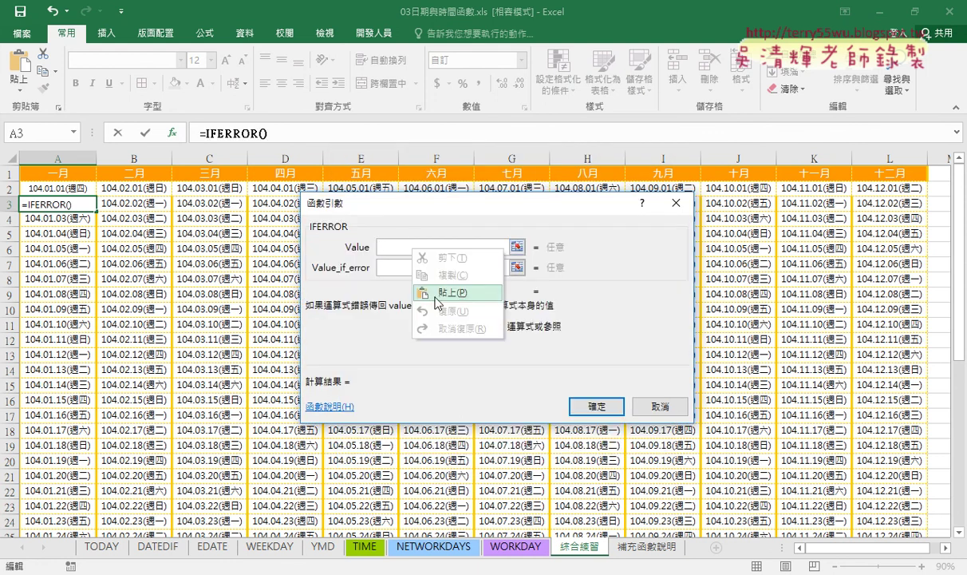
click(441, 294)
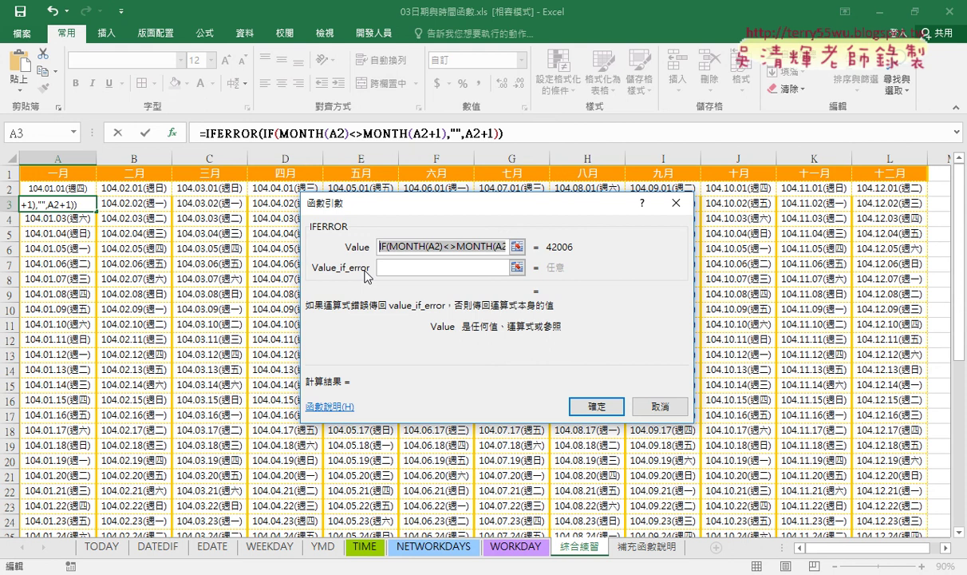
click(401, 269)
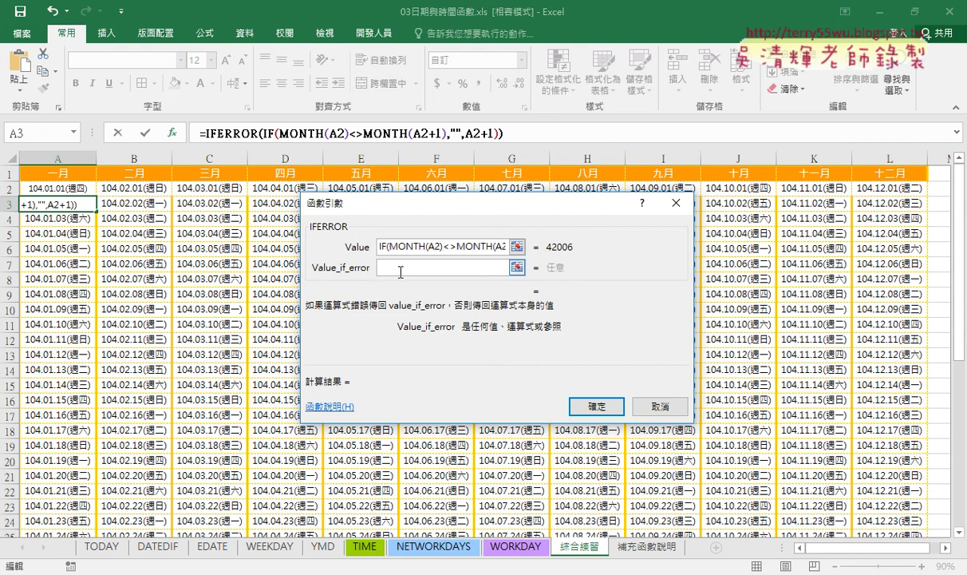
text("")
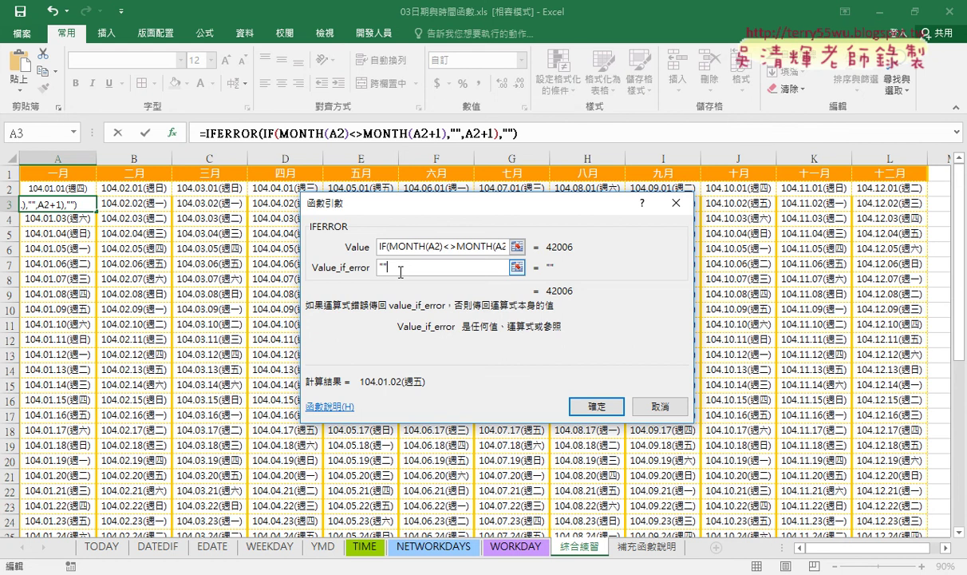
click(597, 406)
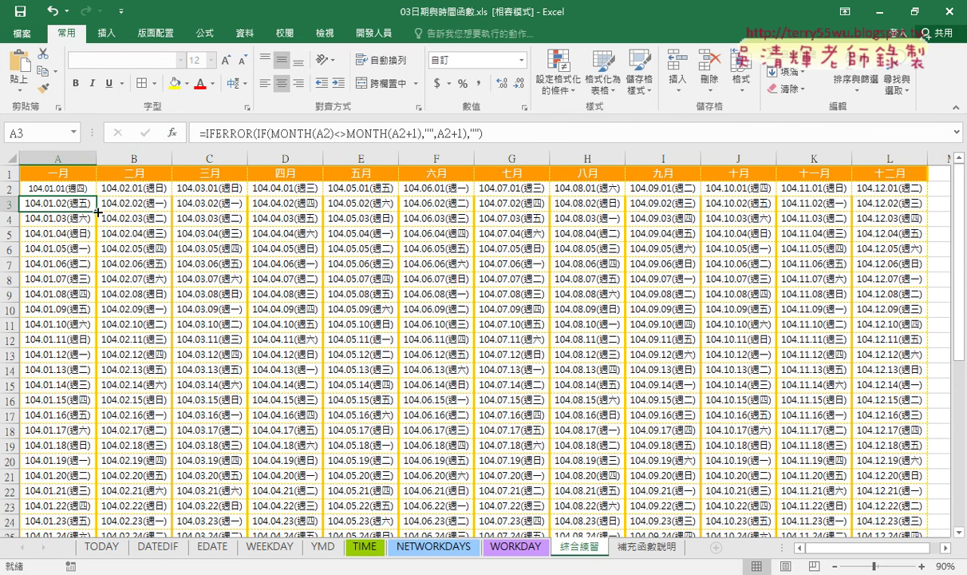
Fill A3's IFERROR formula down to row 32 and across to column L.
mouse_move(100, 210)
mouse_down()
mouse_move(96, 526)
mouse_move(101, 513)
mouse_move(168, 515)
mouse_up()
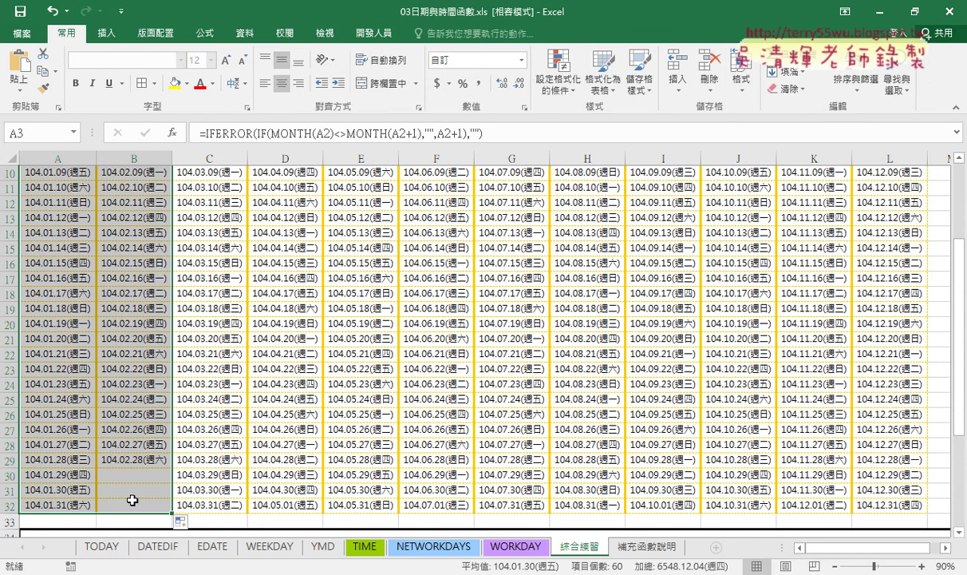
drag(171, 513, 766, 492)
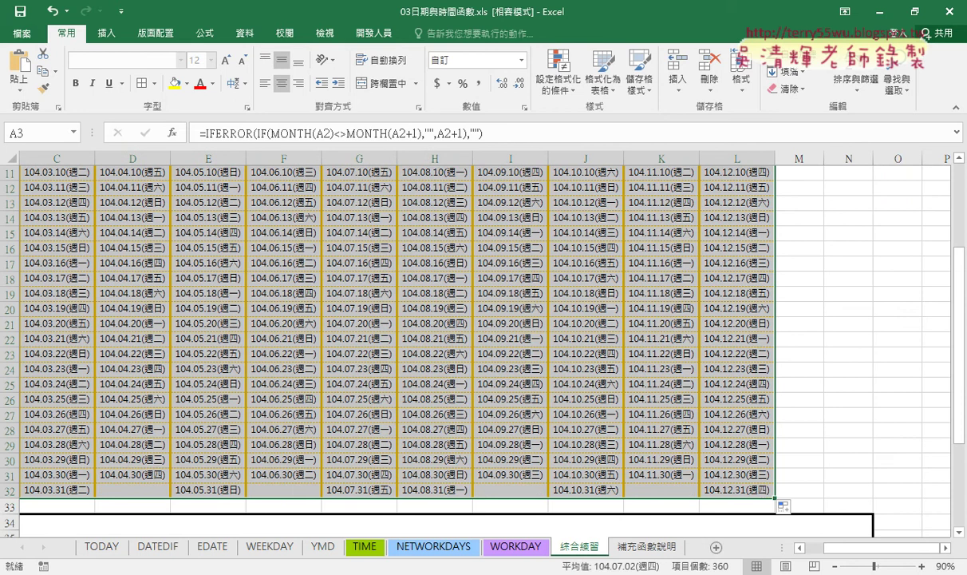
mouse_move(849, 547)
mouse_down()
mouse_move(845, 557)
mouse_move(822, 556)
mouse_up()
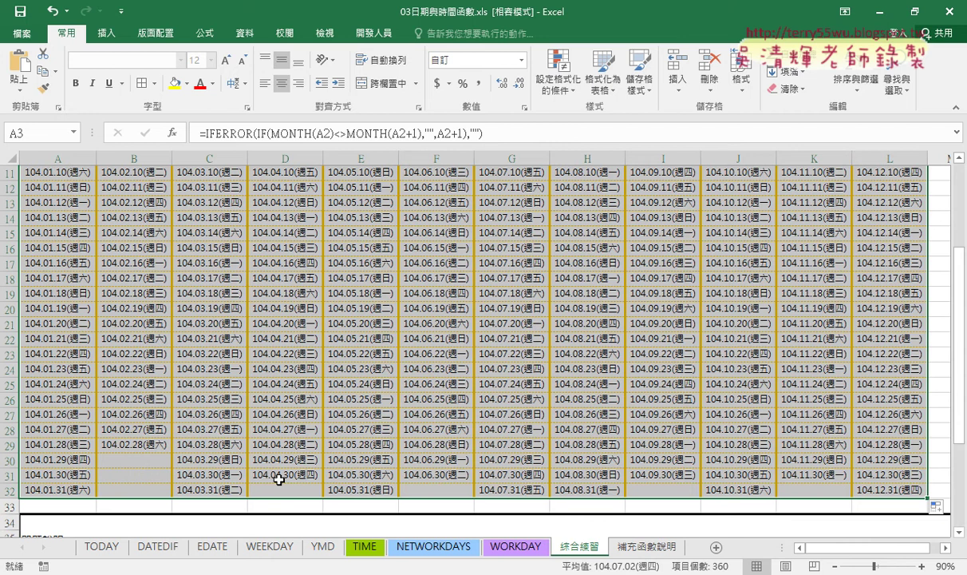
scroll(276, 421, up, 4)
Change A2's start date from 2015 to 2021/1/1, then check that overflow days stay blank.
click(60, 190)
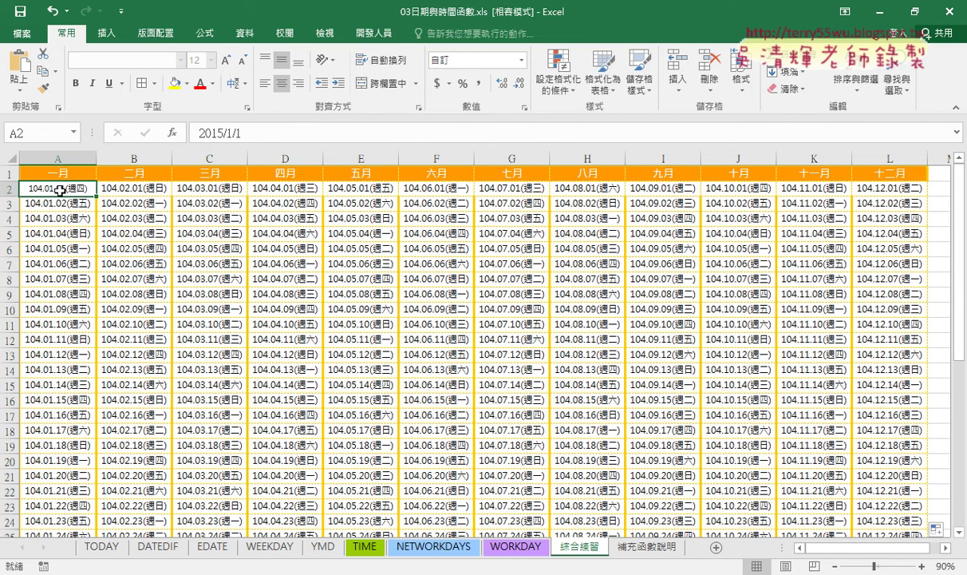
click(206, 131)
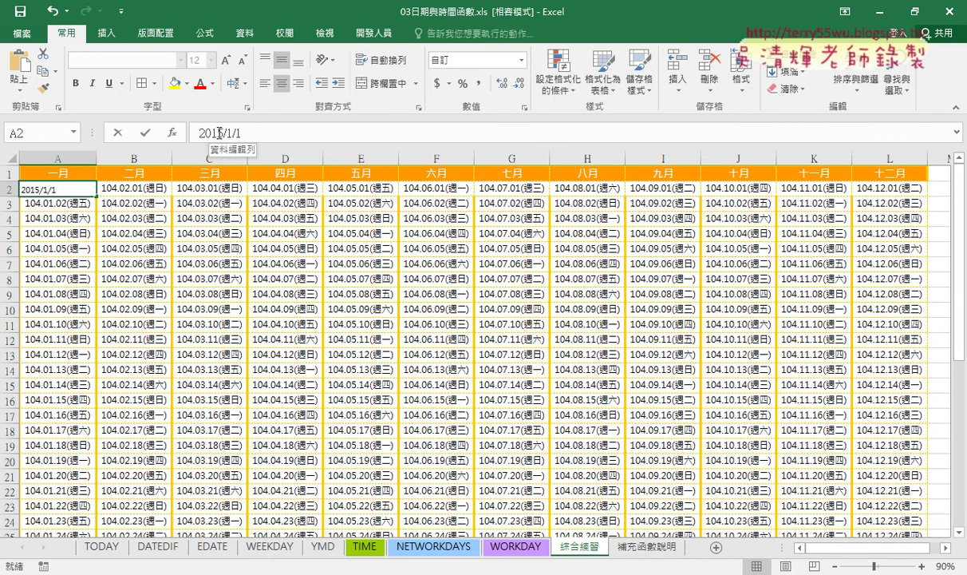
drag(200, 133, 225, 133)
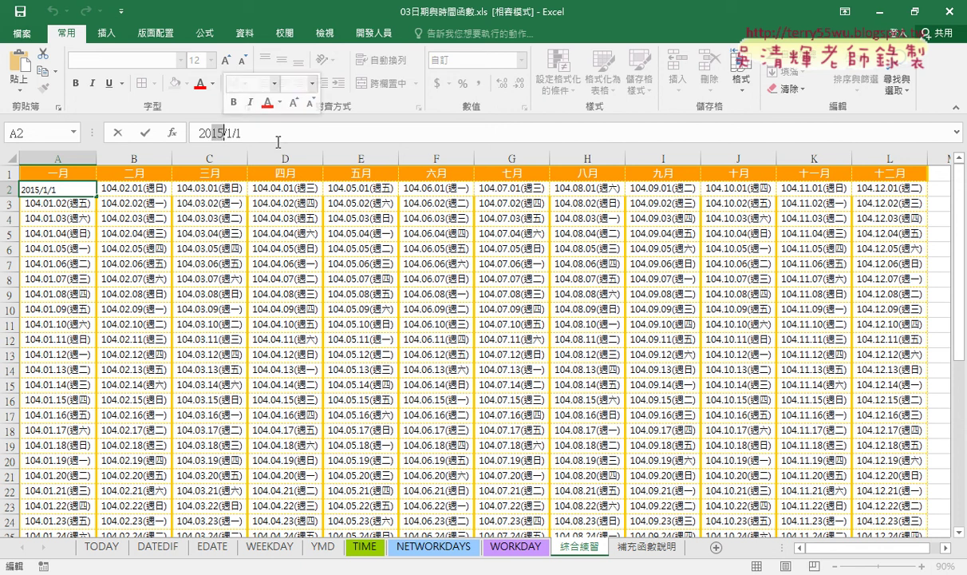
text(2021)
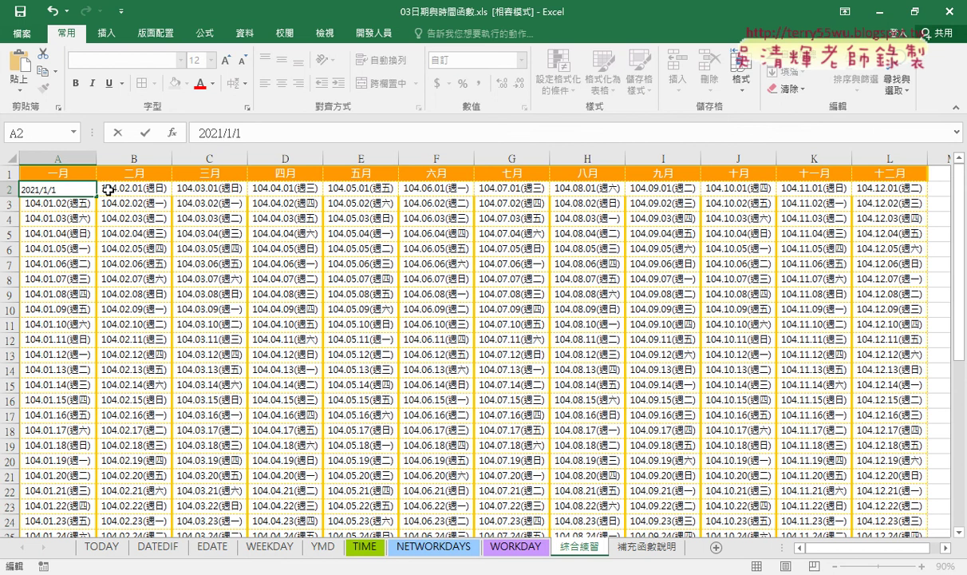
key(Return)
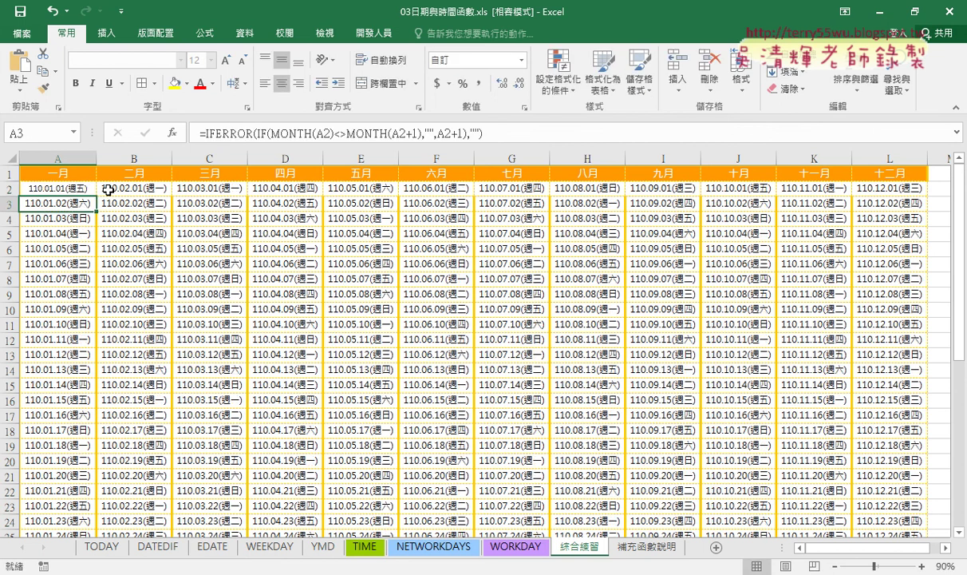
scroll(421, 453, down, 3)
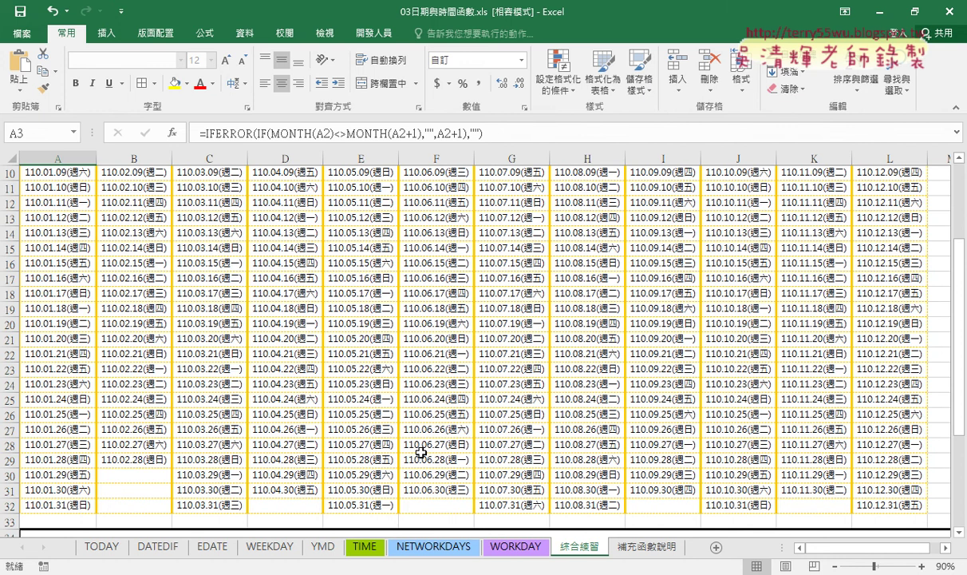
scroll(421, 452, up, 3)
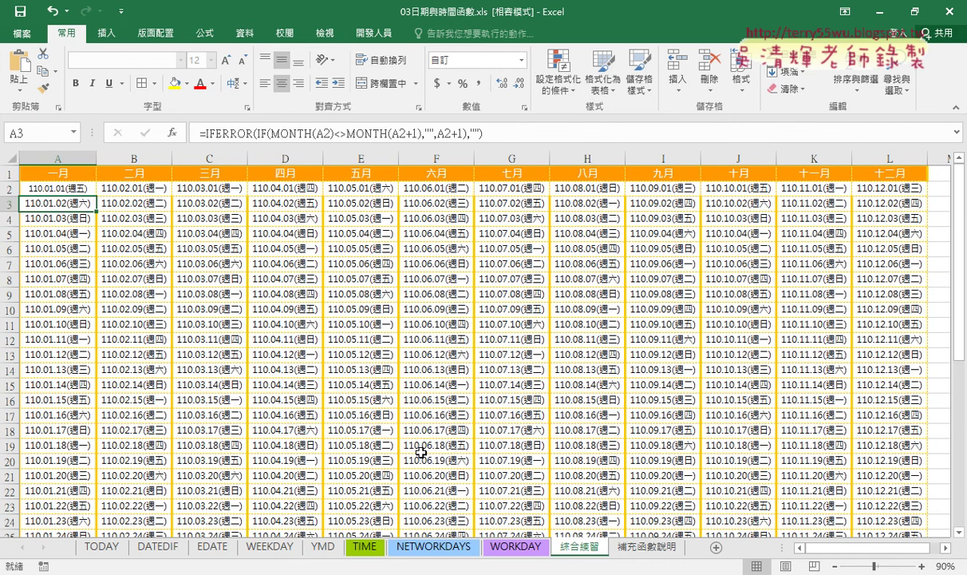
click(62, 191)
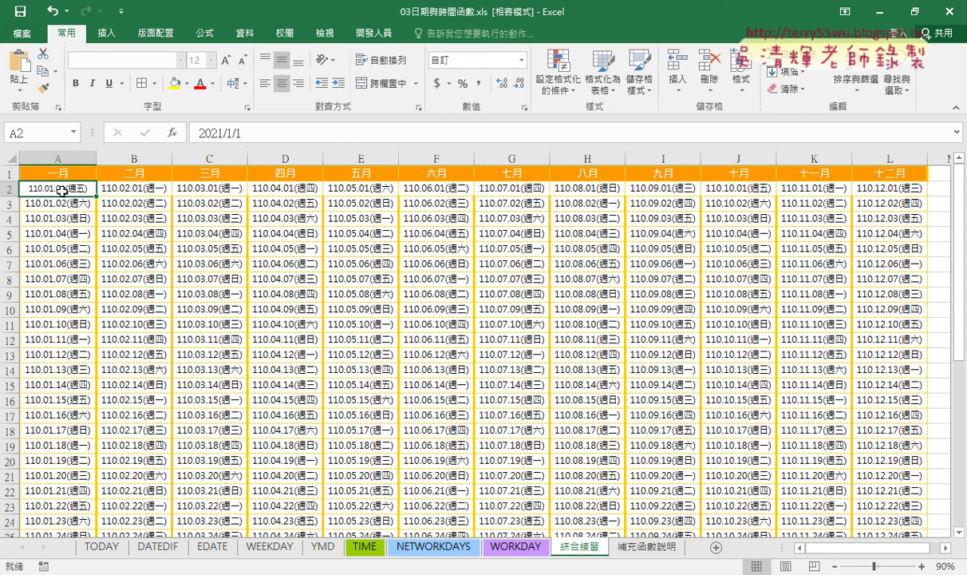
Give cell A10 olive text on a light olive fill.
click(68, 281)
click(74, 311)
click(72, 326)
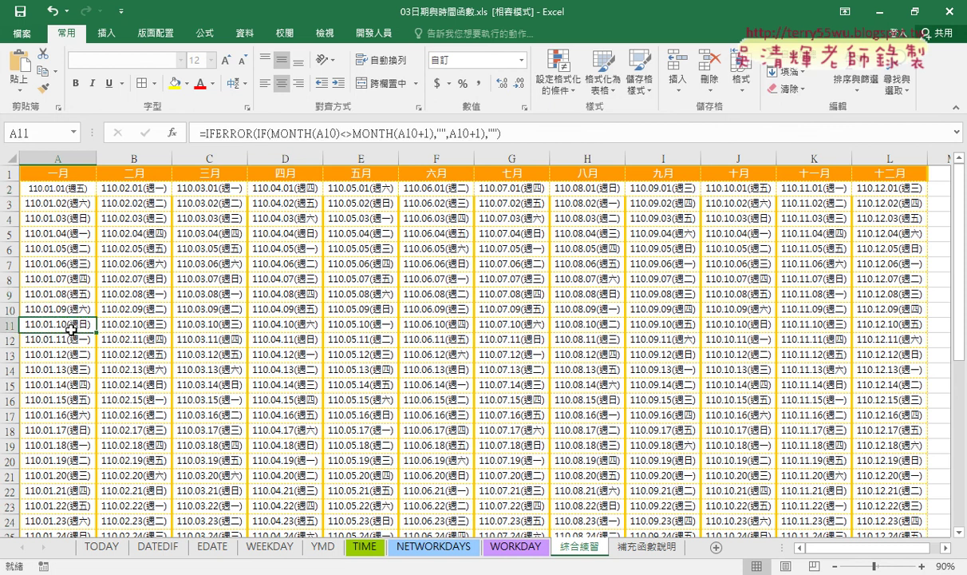
click(75, 306)
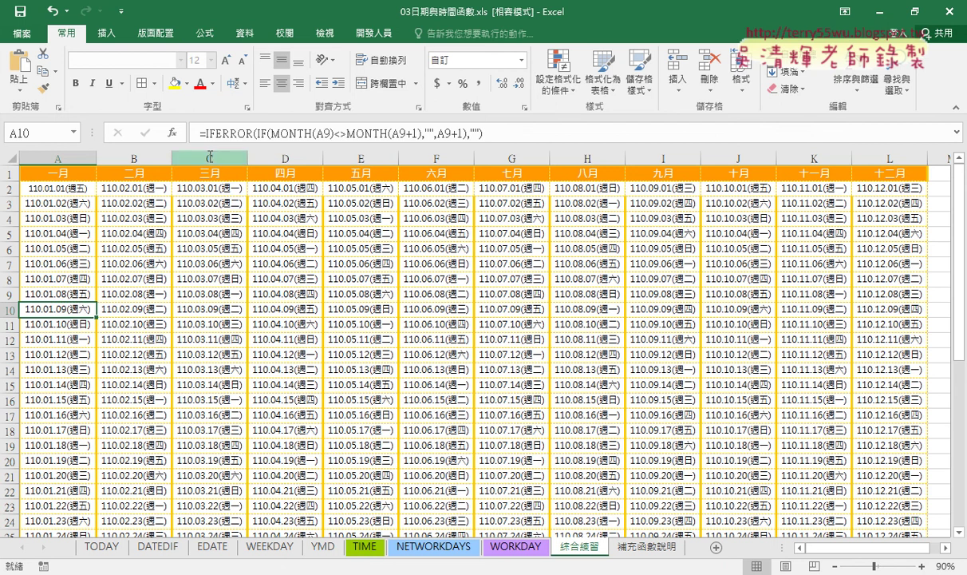
click(213, 83)
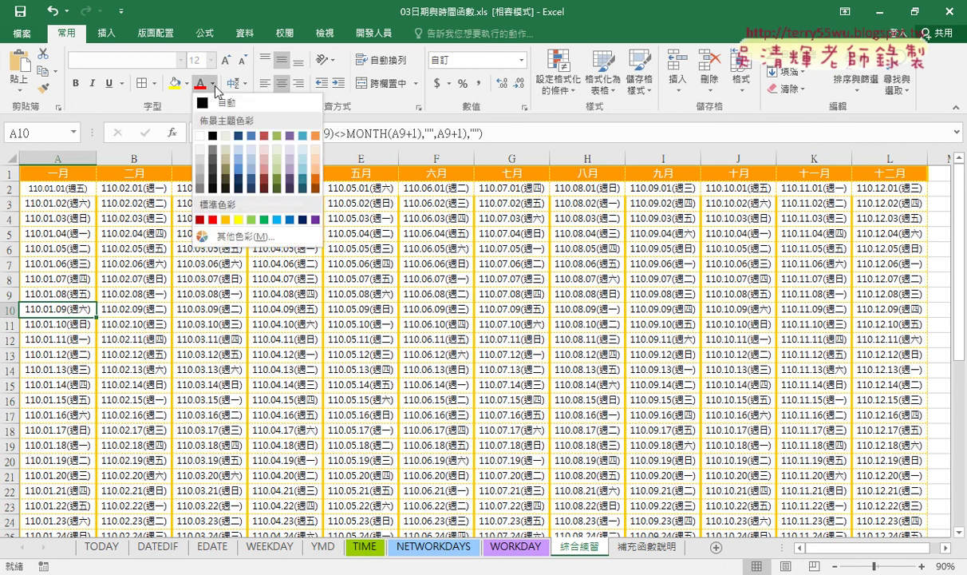
click(279, 190)
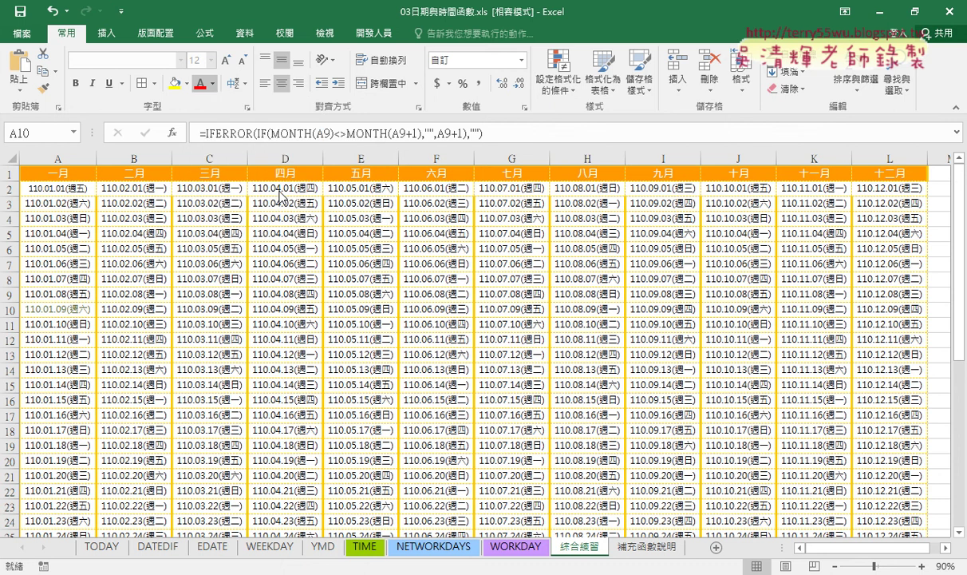
click(189, 84)
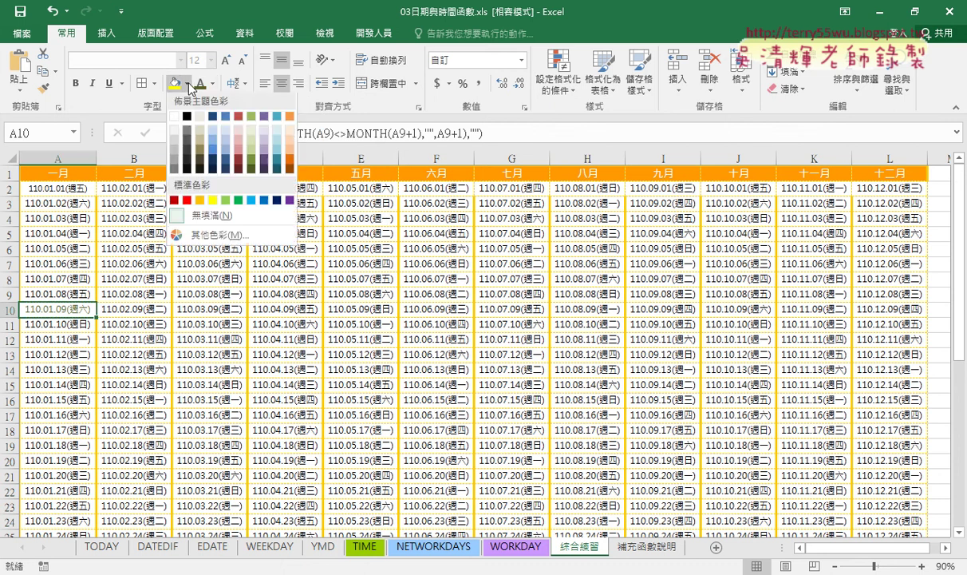
click(254, 136)
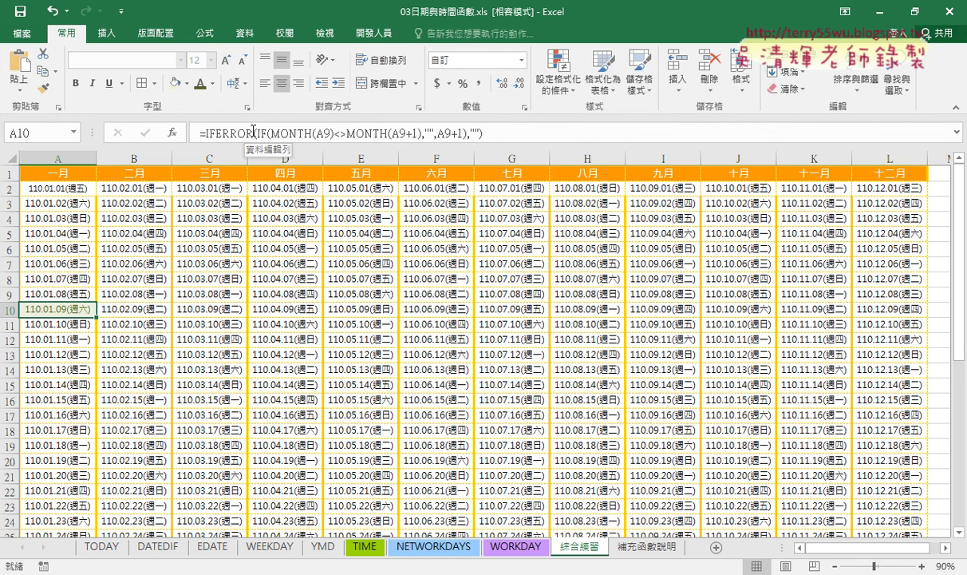
Give cell A11 red text on a yellow fill.
click(81, 322)
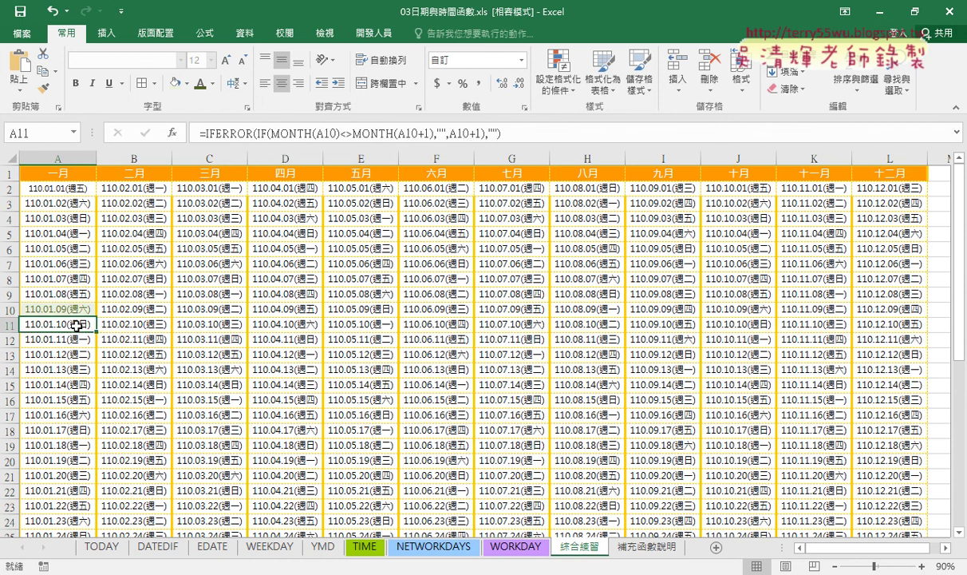
click(214, 83)
click(212, 220)
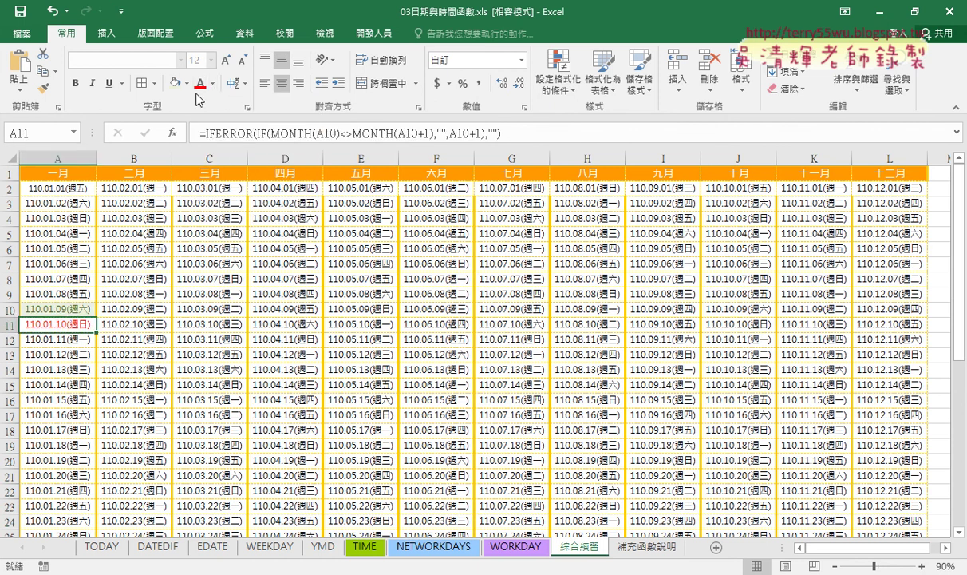
click(187, 83)
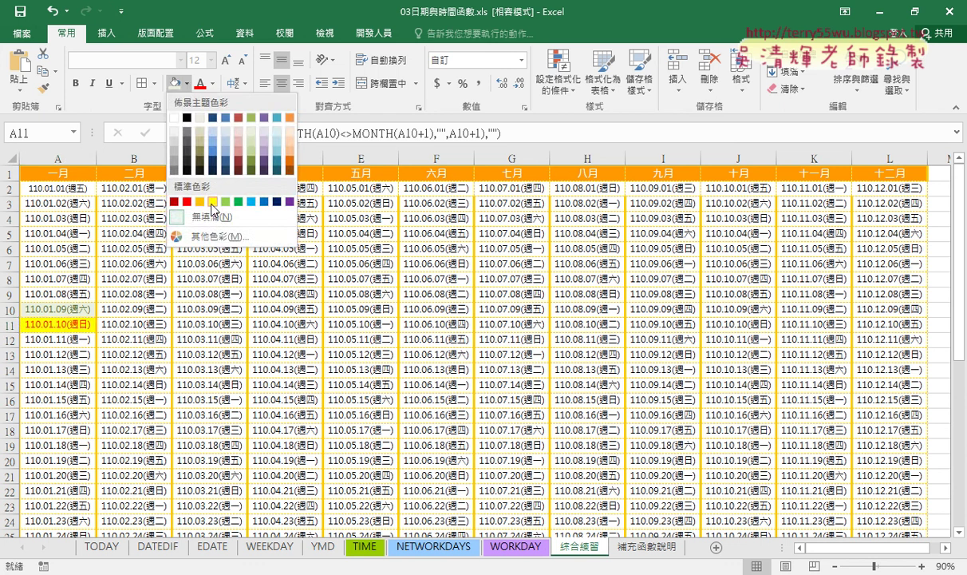
click(201, 197)
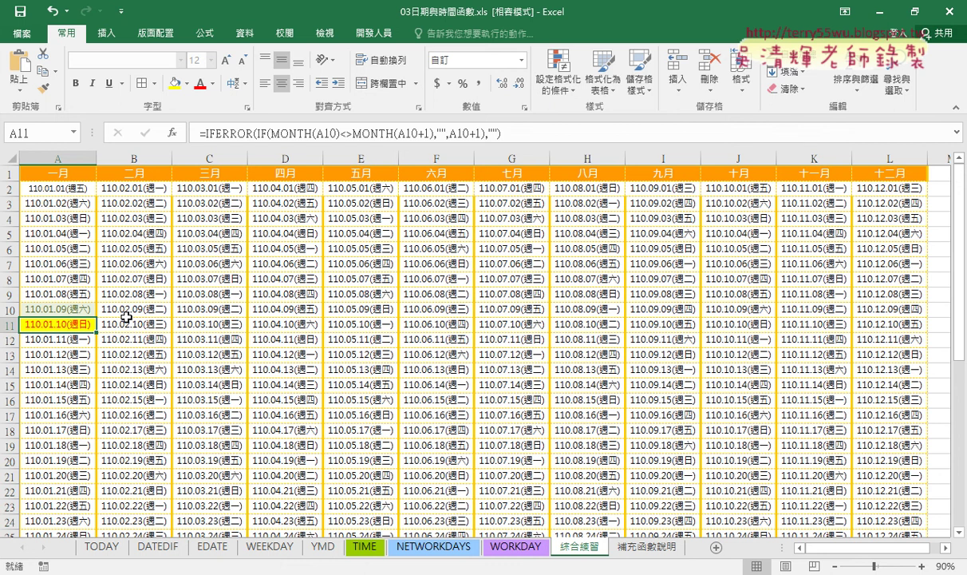
click(551, 80)
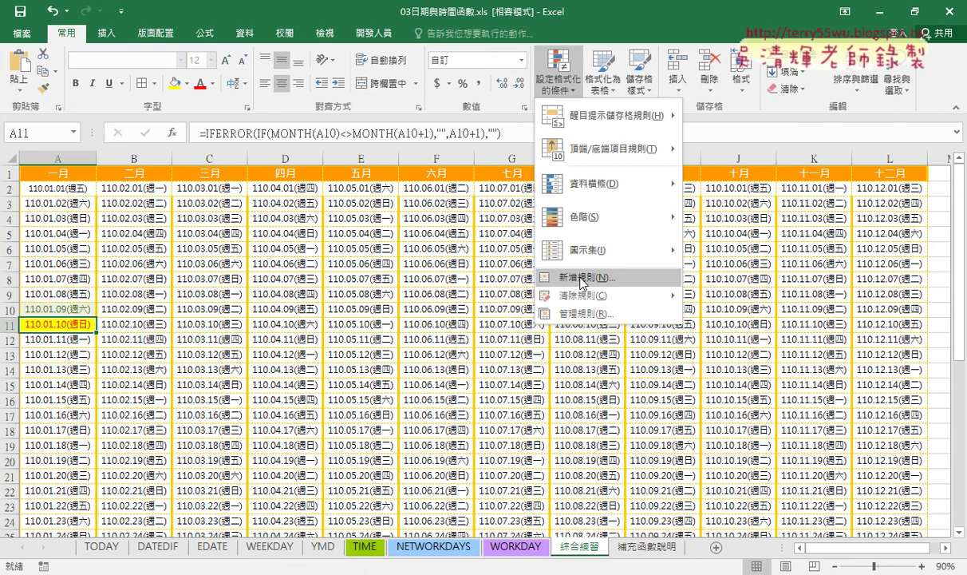
click(582, 279)
drag(568, 105, 576, 102)
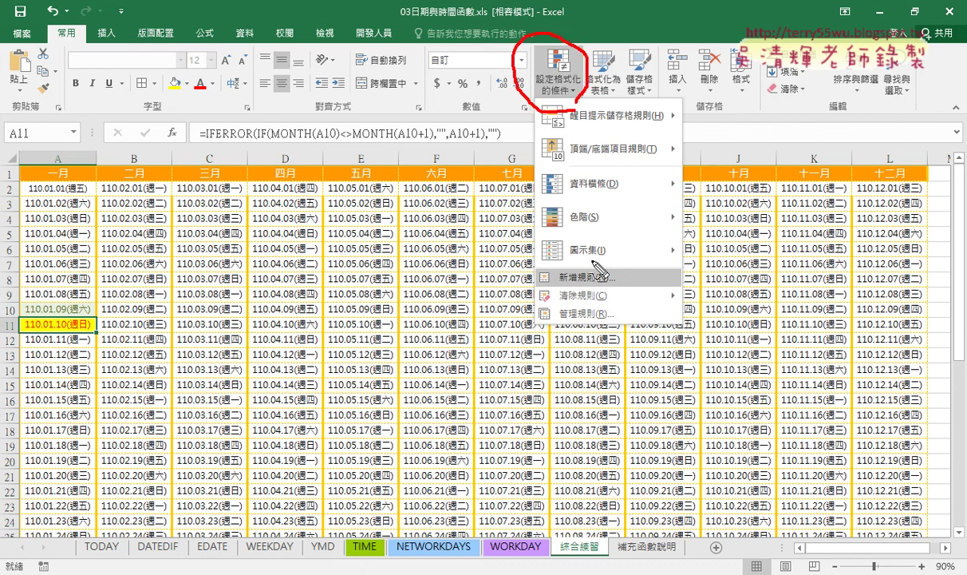
drag(597, 268, 559, 264)
drag(575, 103, 567, 260)
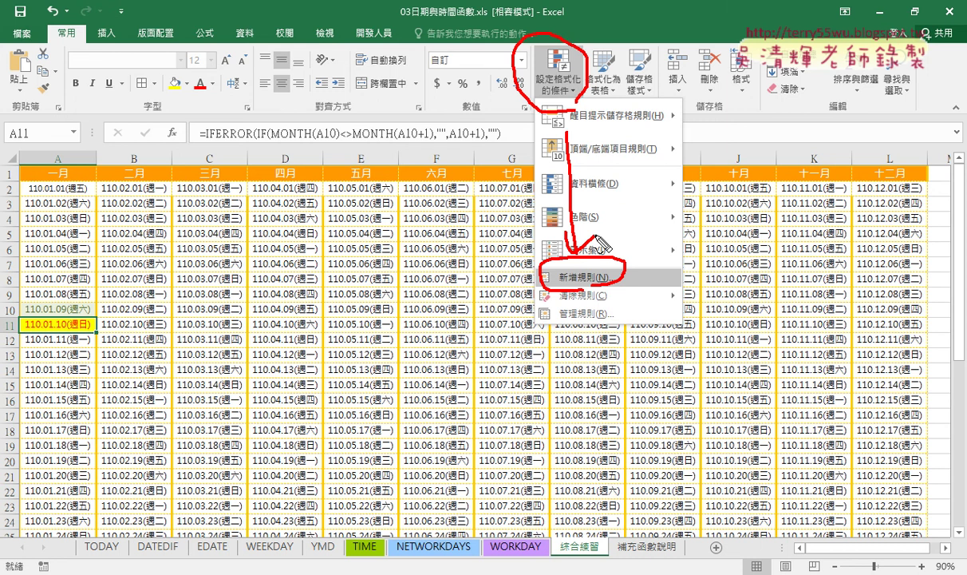
key(Escape)
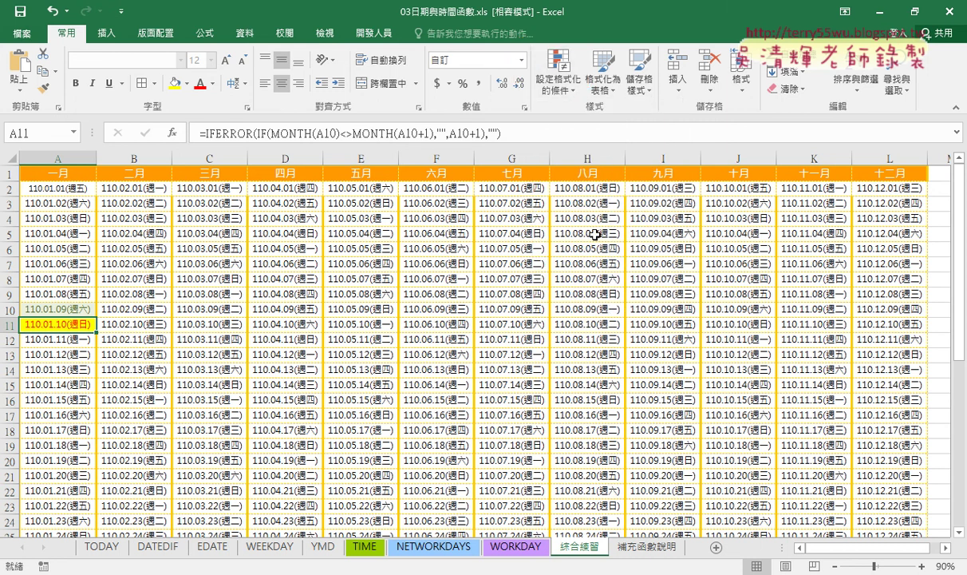
Show Function Arguments for A3's IF formula and inspect the MONTH(A2)<>MONTH(A2+1) test.
click(68, 199)
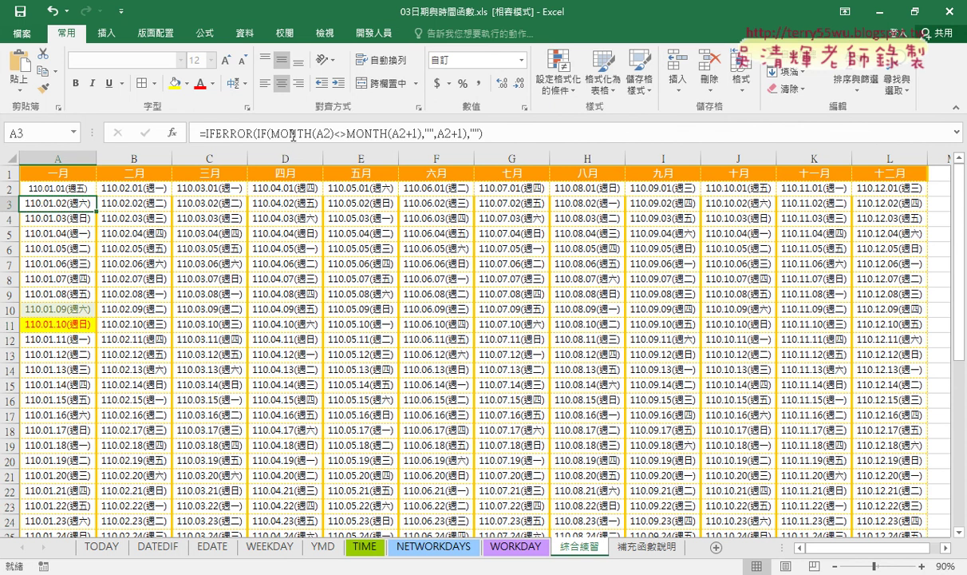
click(254, 134)
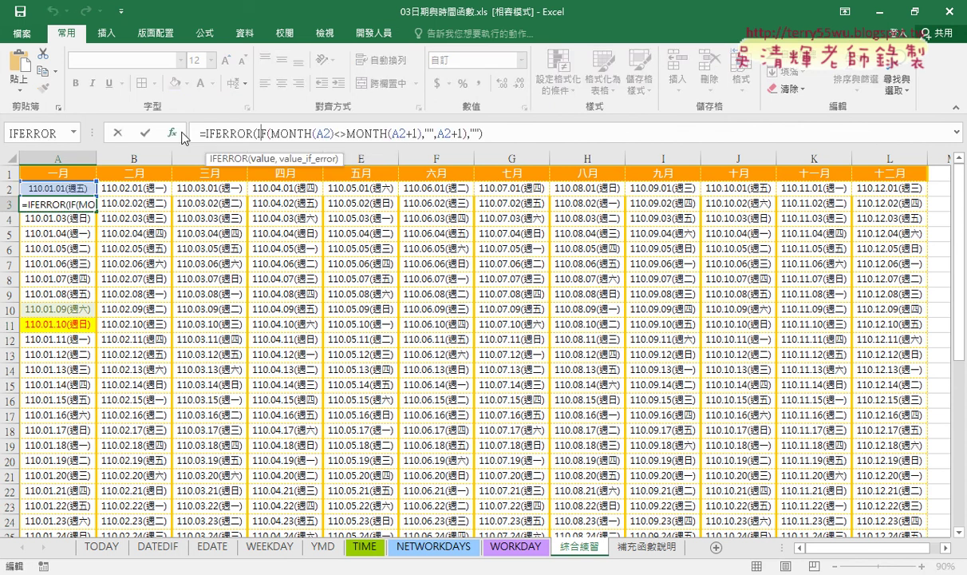
click(180, 133)
click(495, 236)
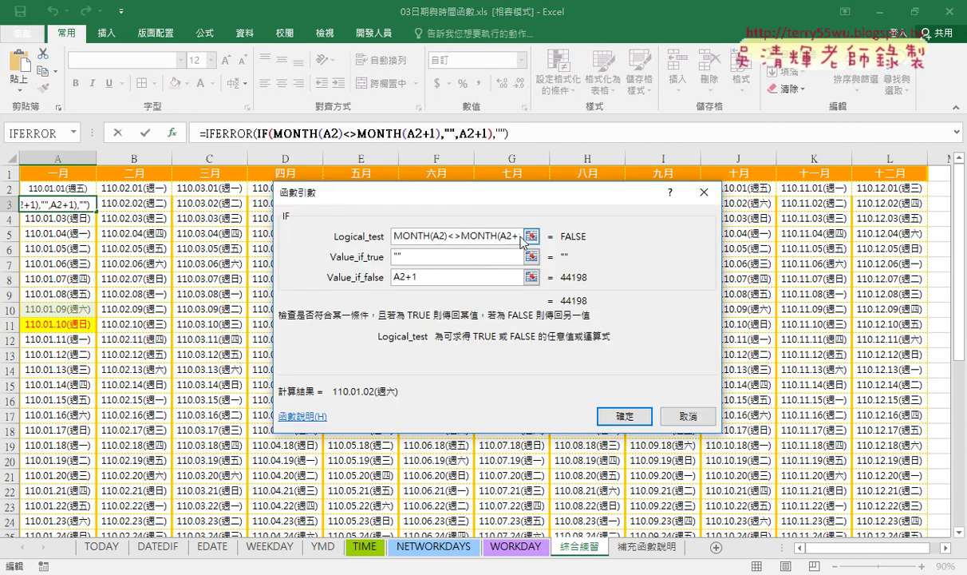
click(449, 236)
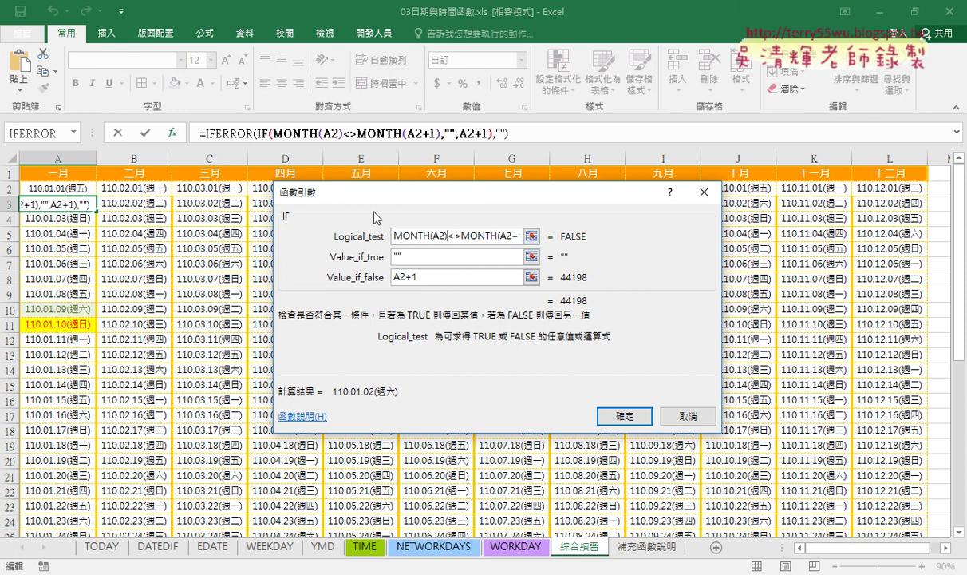